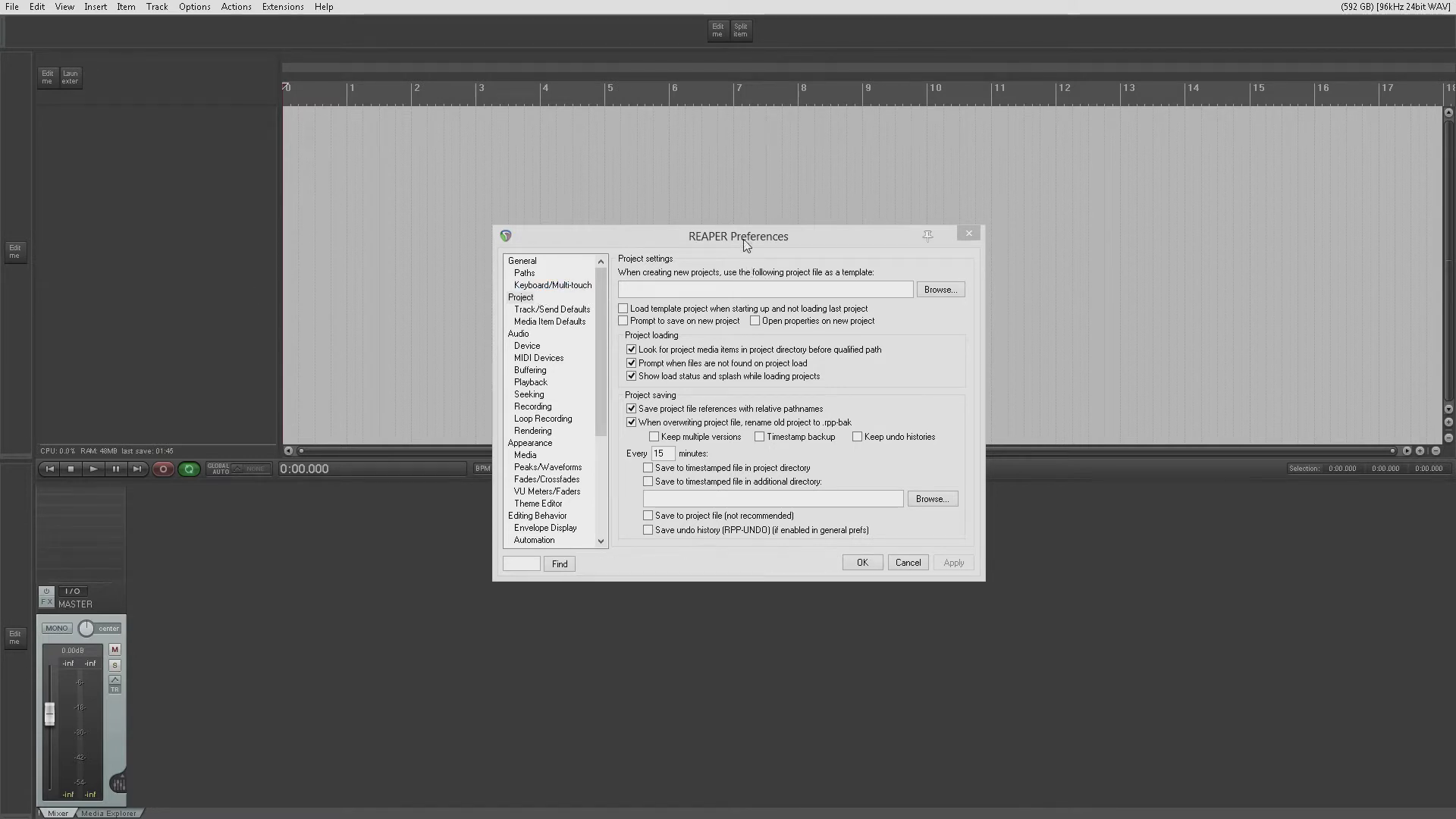
# Step: Show the Project preferences page and take a first look at the current project's settings dialog
pyautogui.click(518, 298)
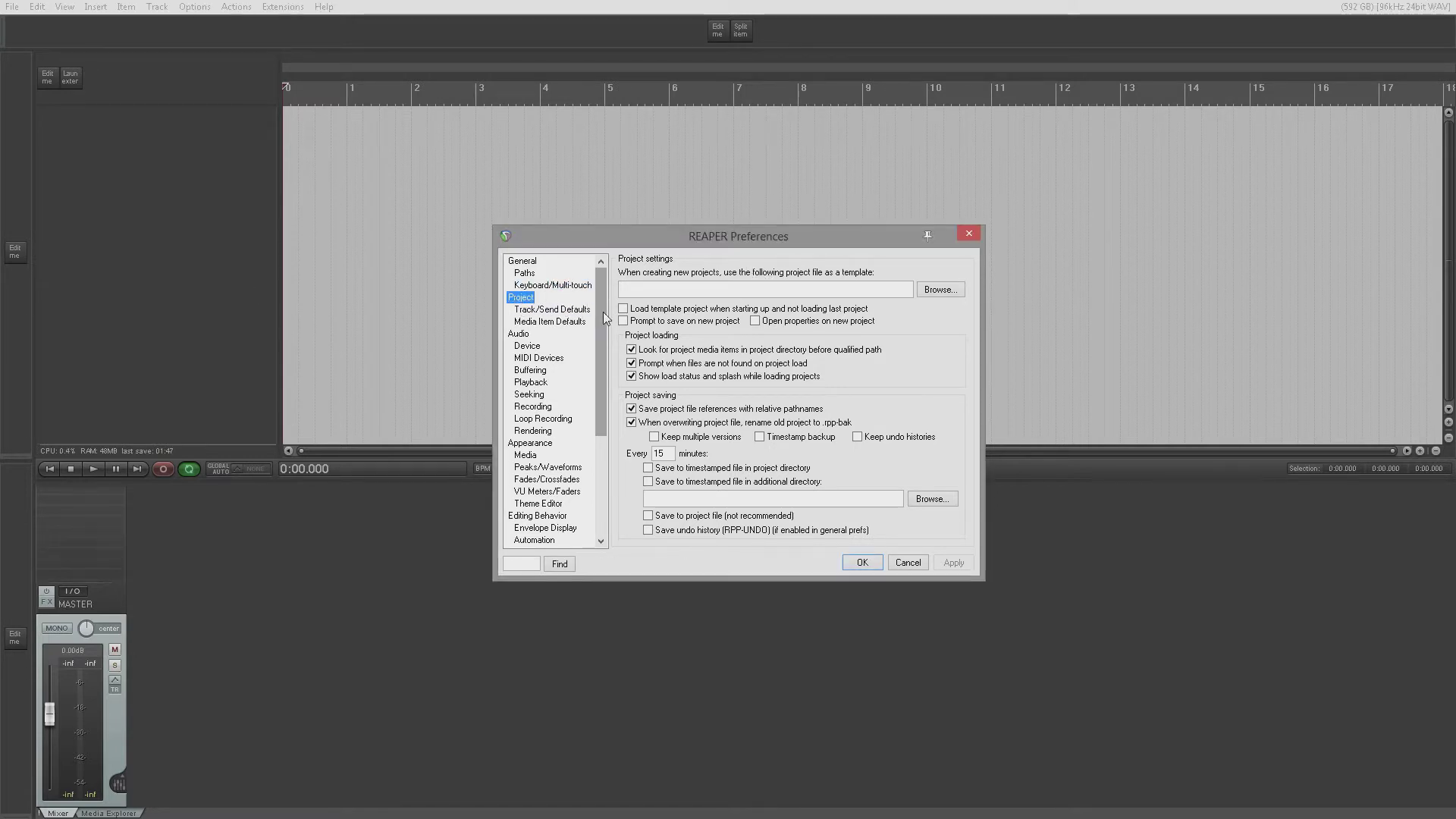
pyautogui.click(12, 7)
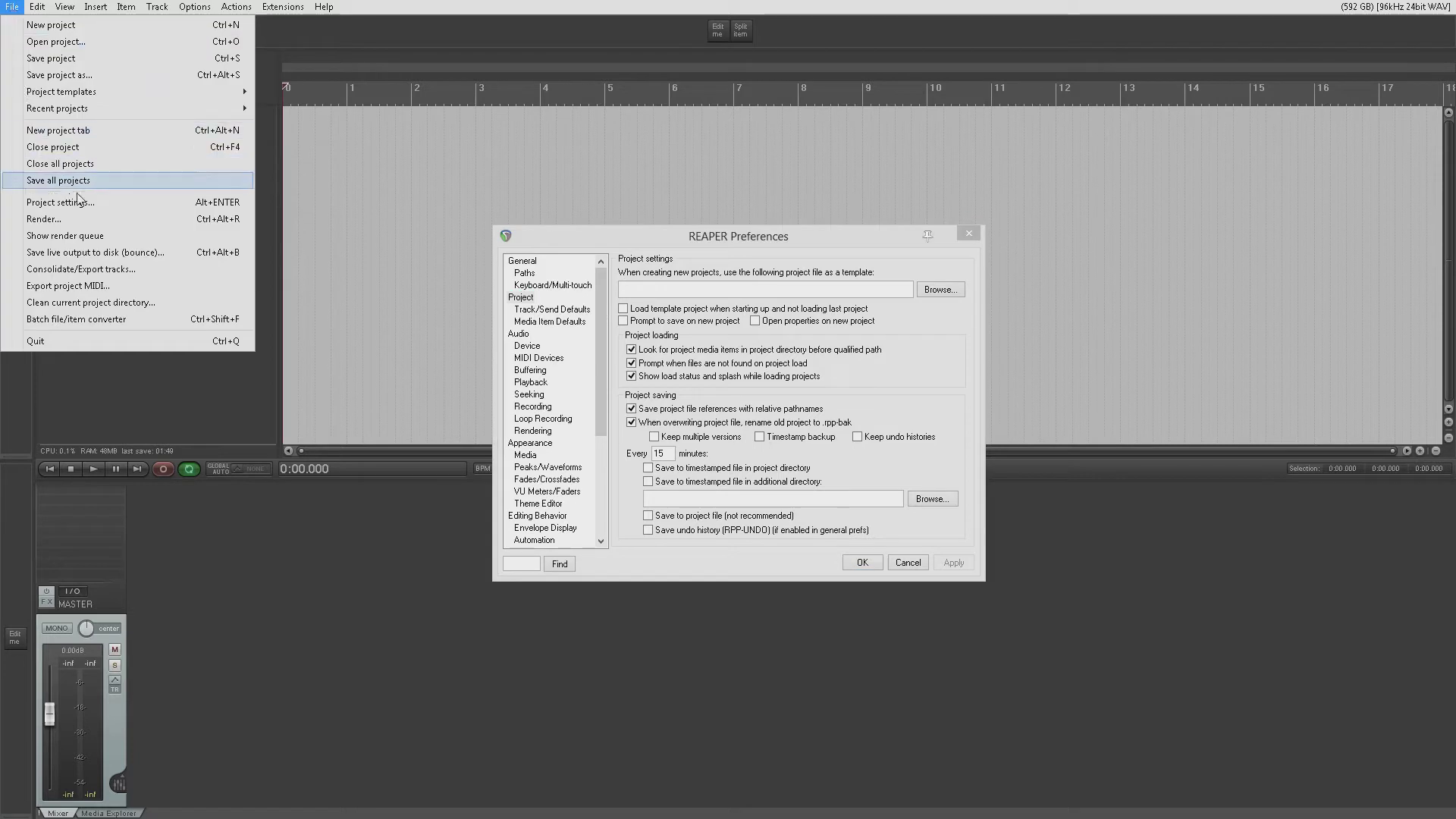
pyautogui.click(89, 208)
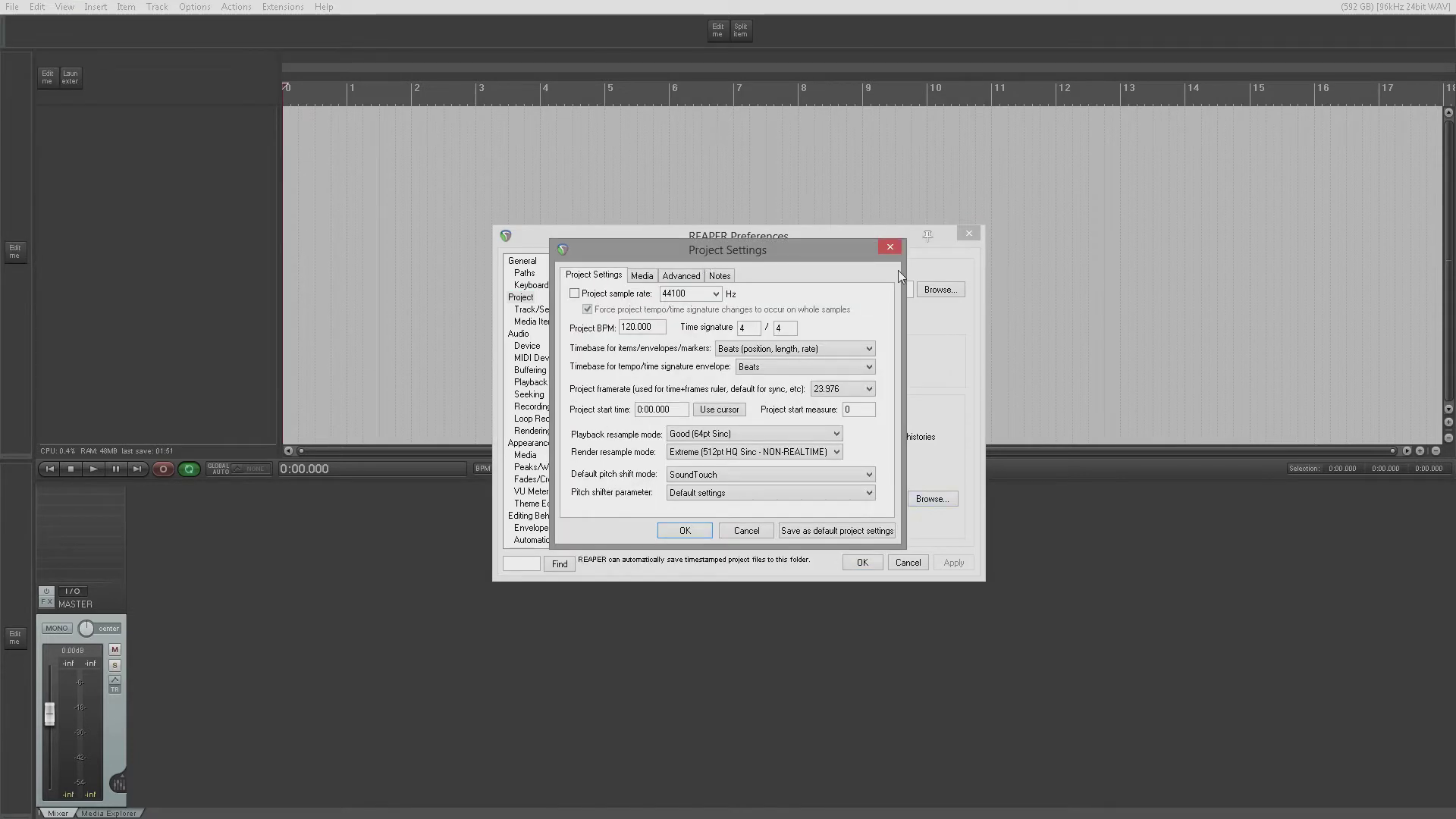
pyautogui.click(890, 248)
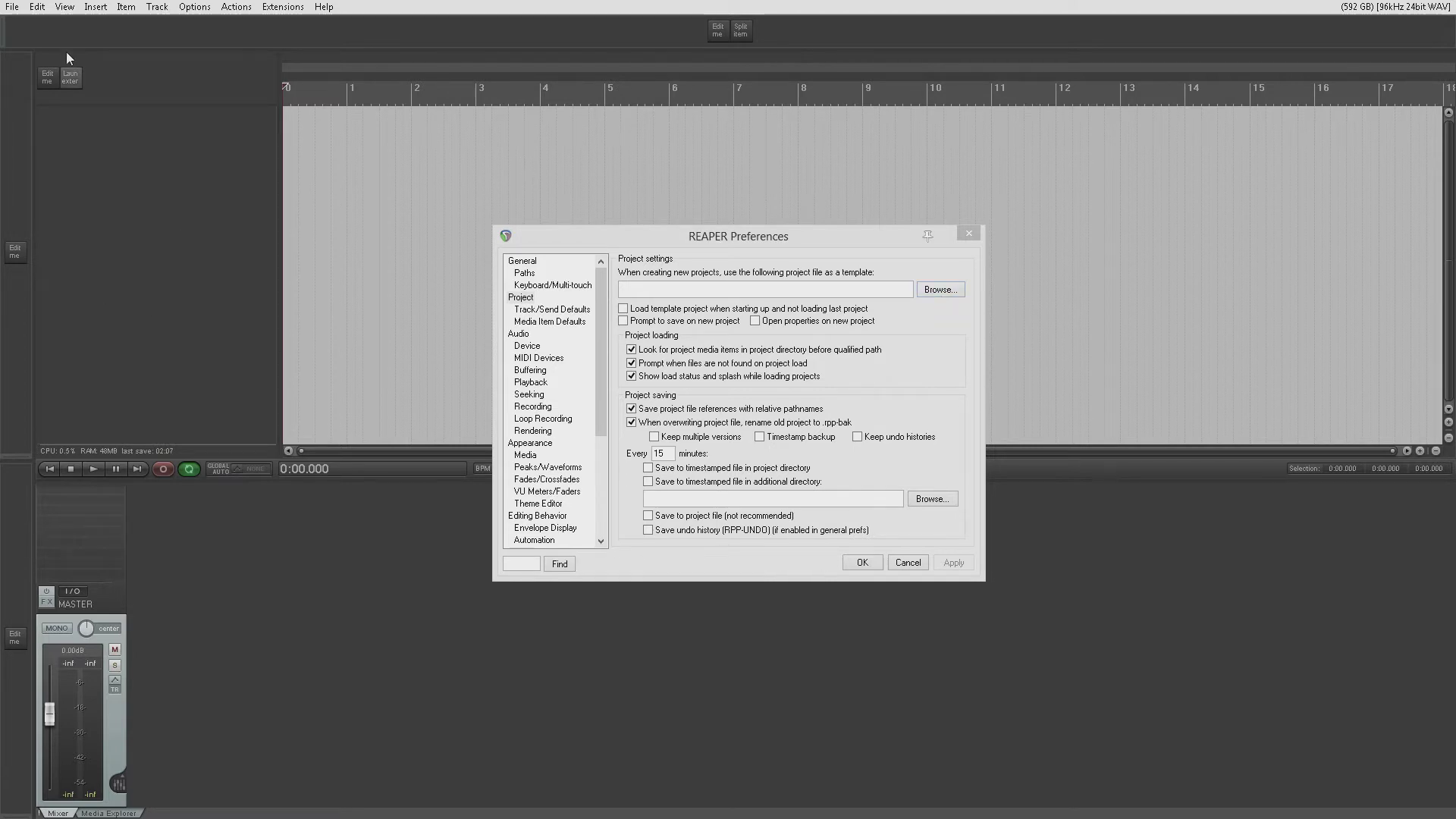
# Step: Examine the Project Settings, Media, Advanced and Notes pages of the current project's settings and close the dialog
pyautogui.click(12, 7)
pyautogui.click(79, 198)
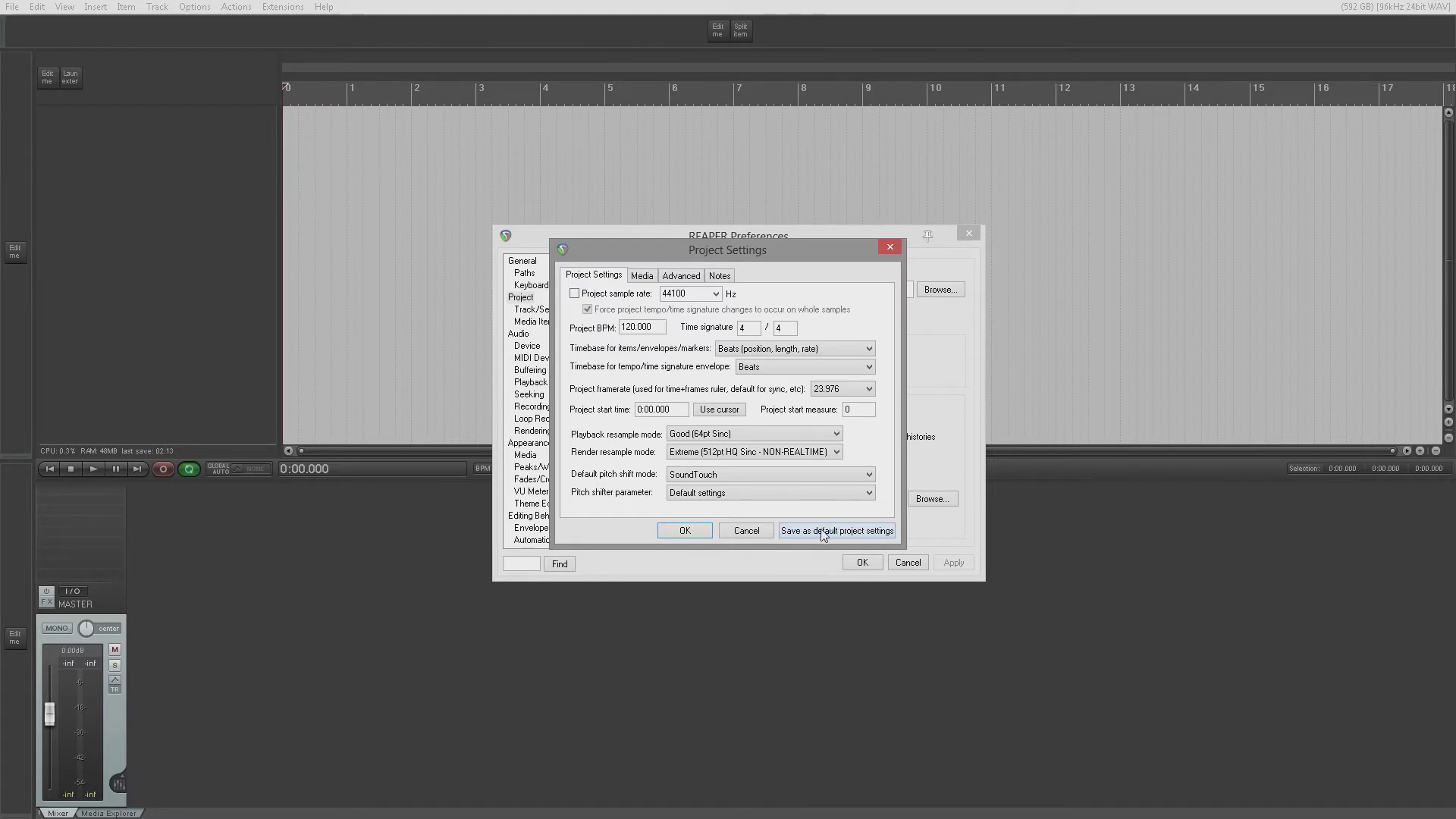
pyautogui.click(644, 277)
pyautogui.click(674, 277)
pyautogui.click(715, 277)
pyautogui.click(614, 277)
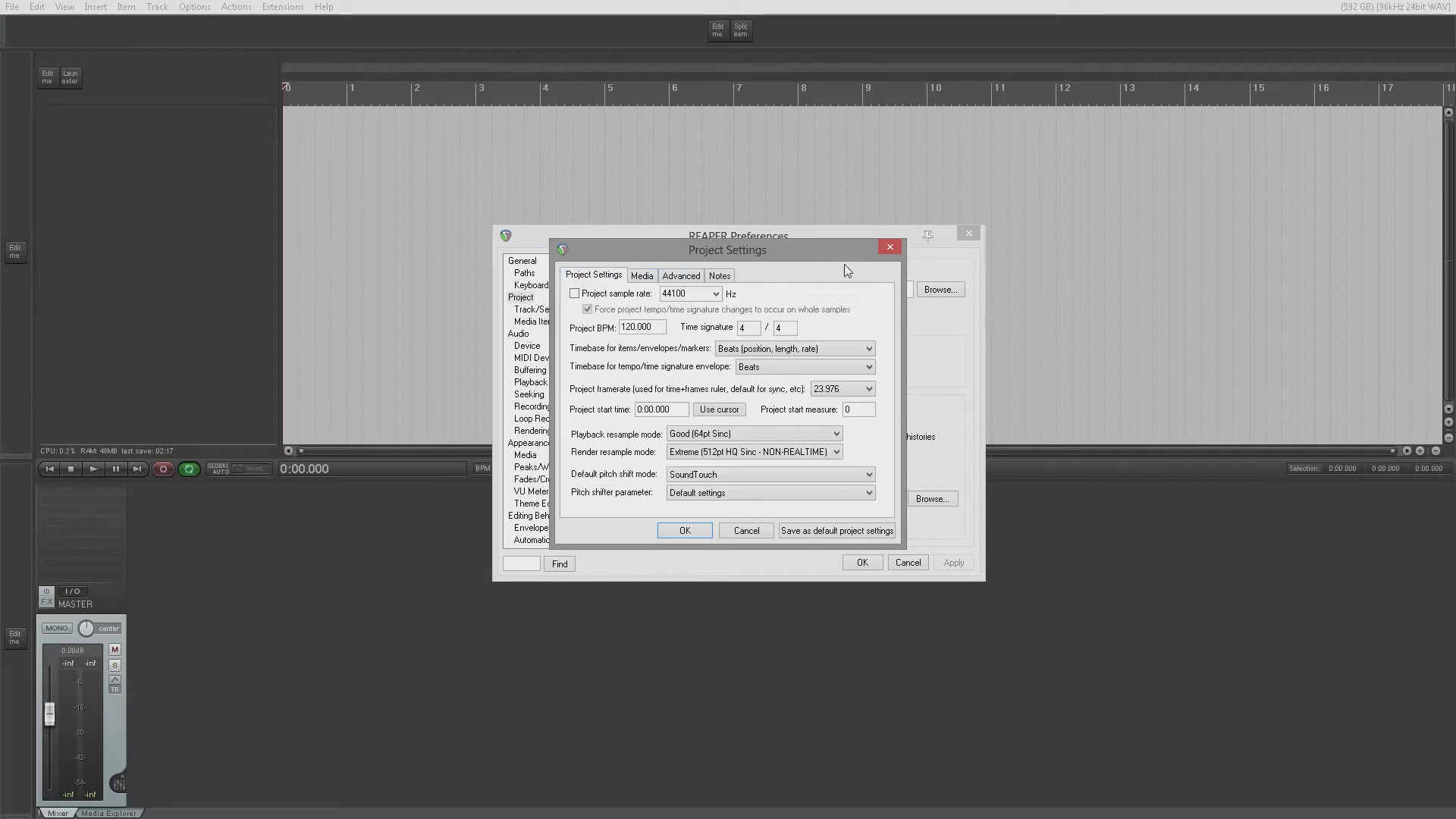
pyautogui.click(888, 248)
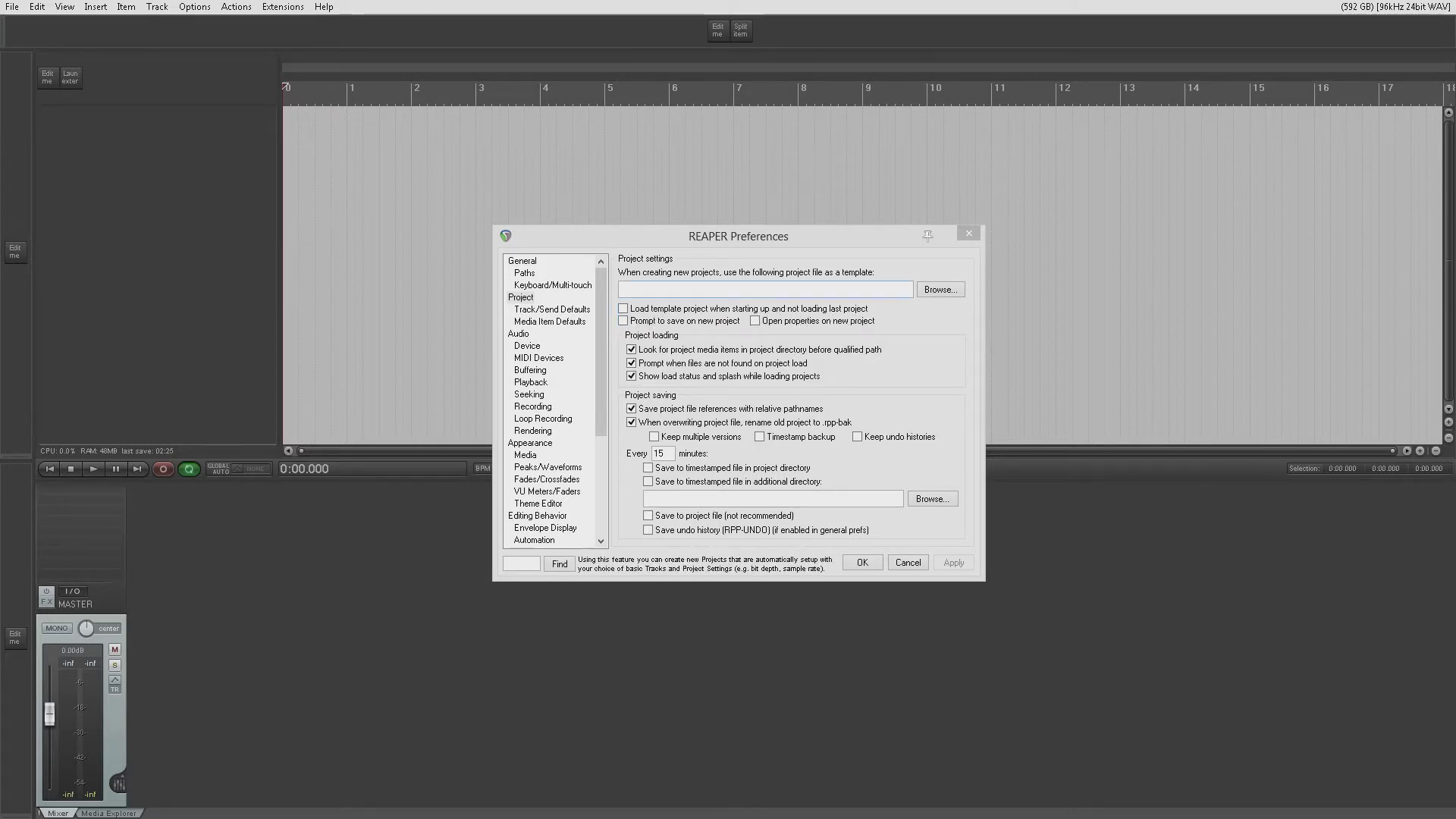
# Step: Check the startup options in the General preferences and return to the Project preferences
pyautogui.click(531, 261)
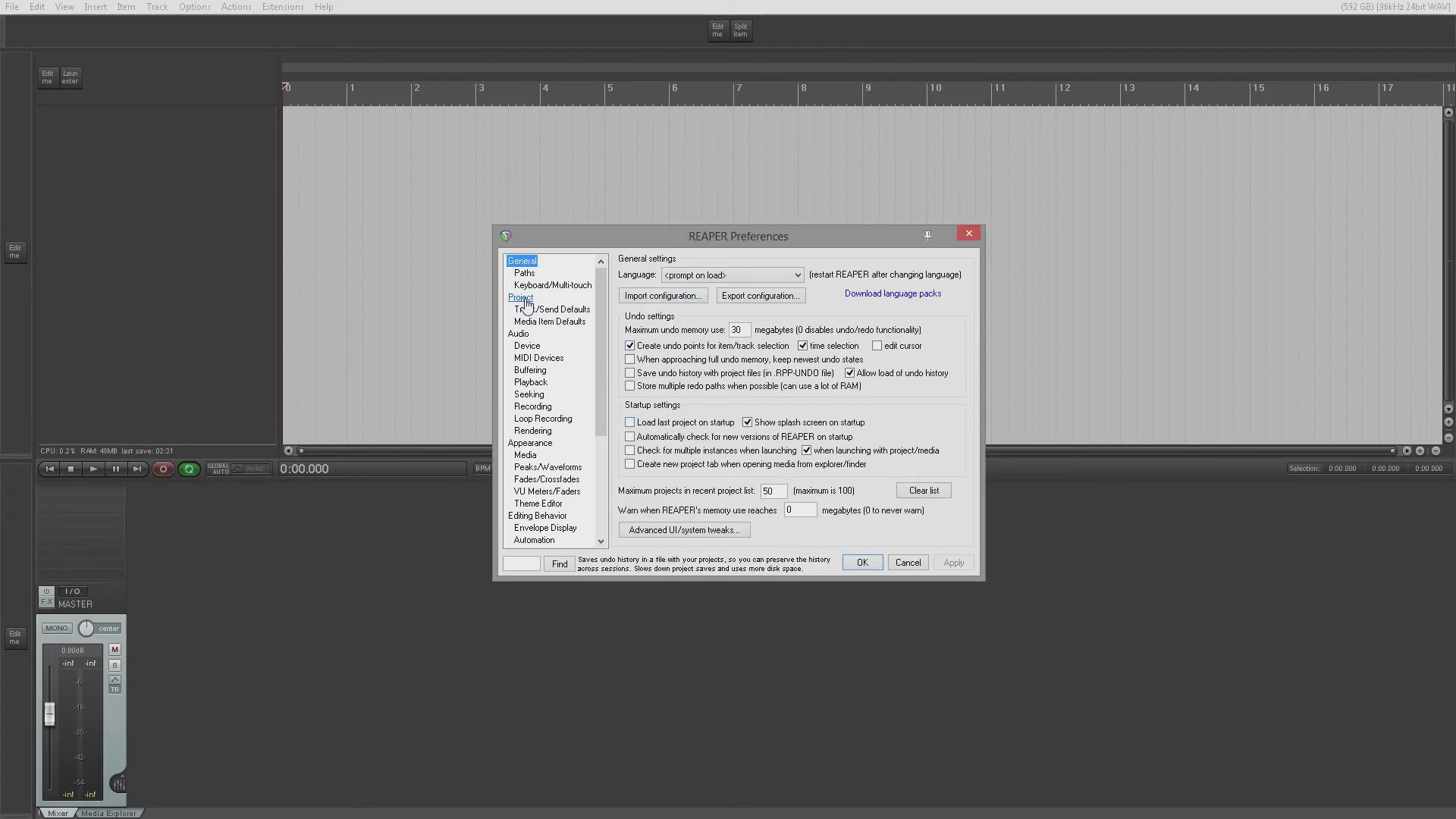
pyautogui.click(523, 299)
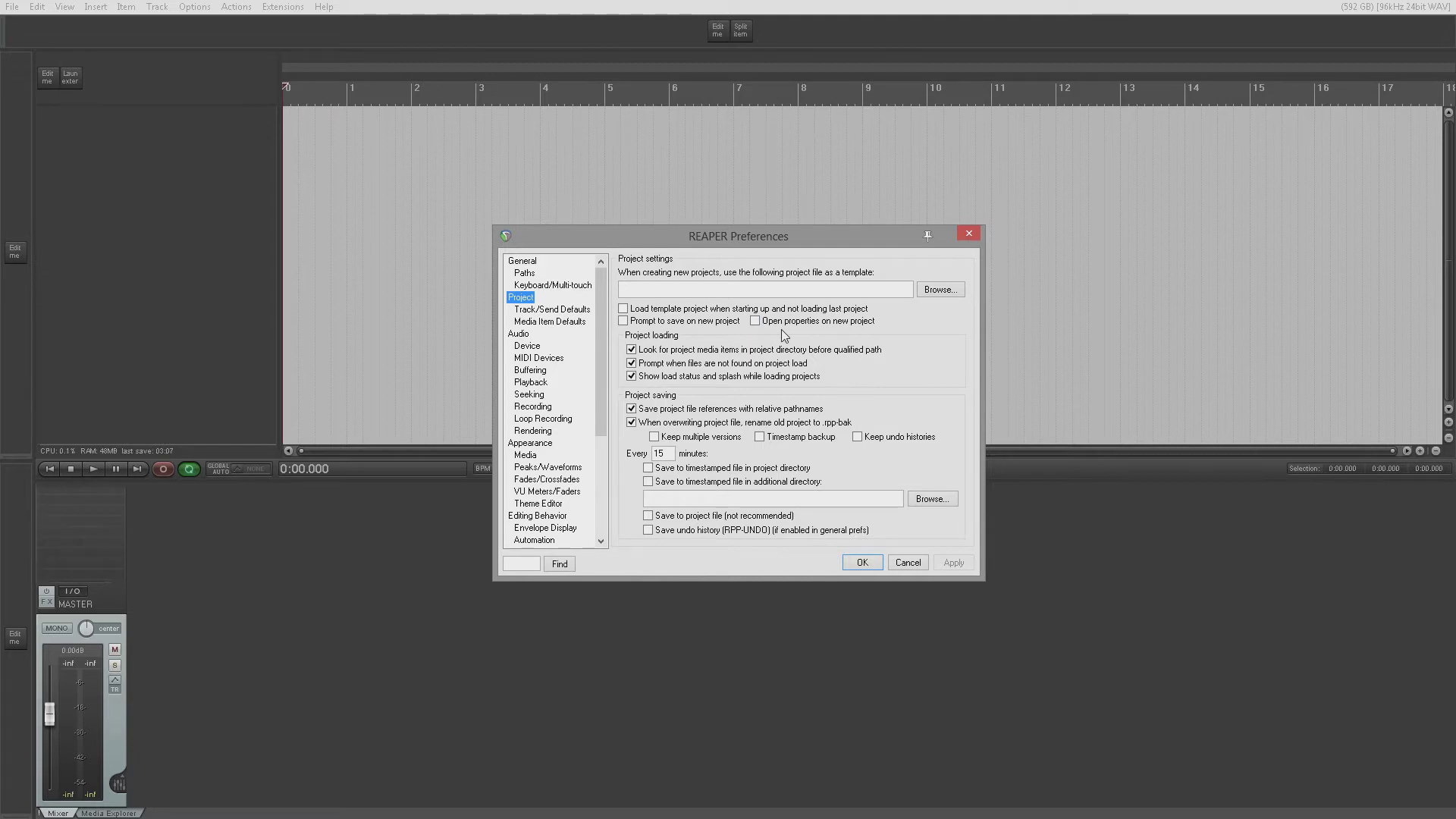
# Step: Review the current project's settings again in relation to the template and new-project options, leaving them unmodified
pyautogui.click(12, 7)
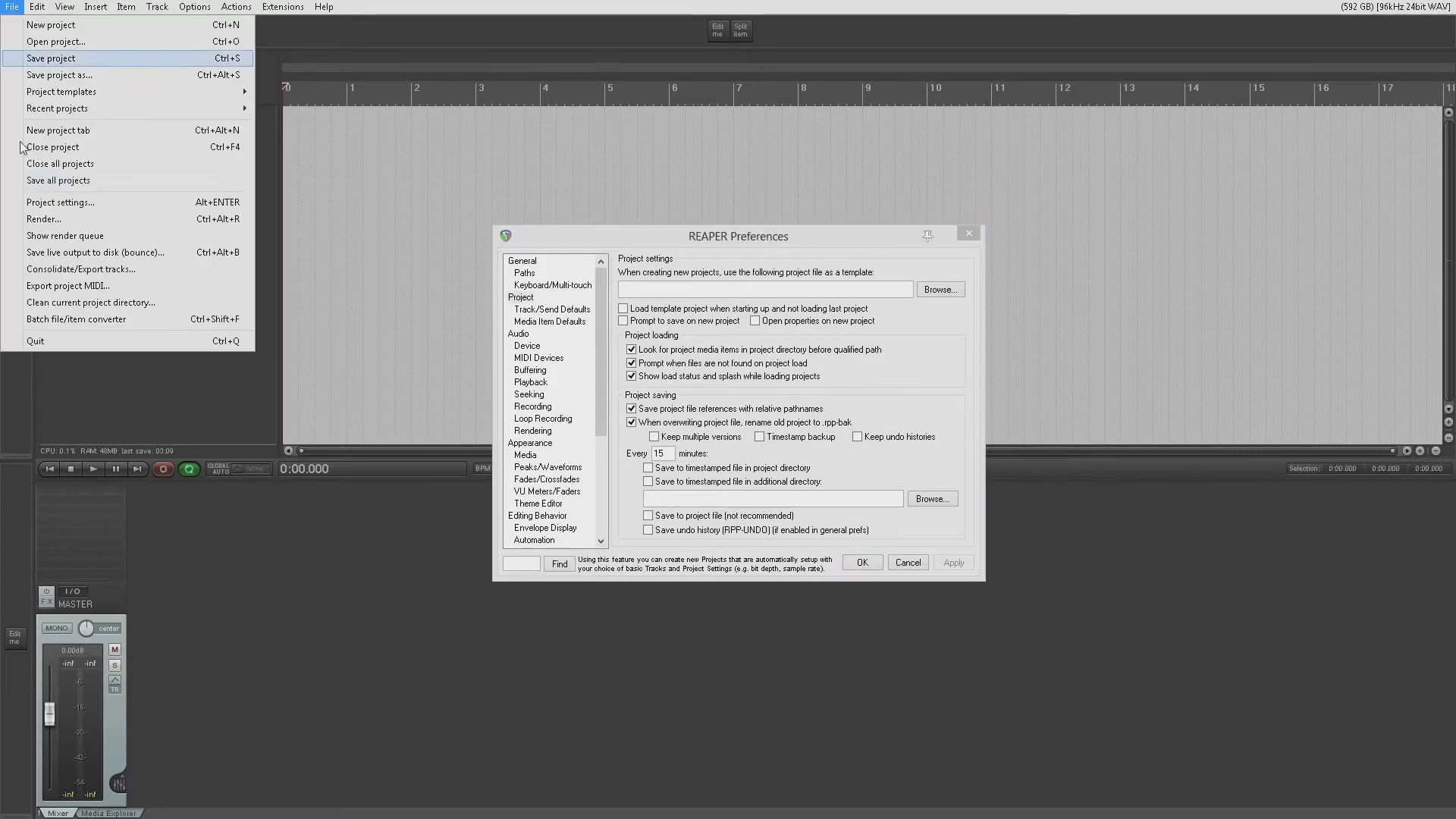
pyautogui.click(55, 204)
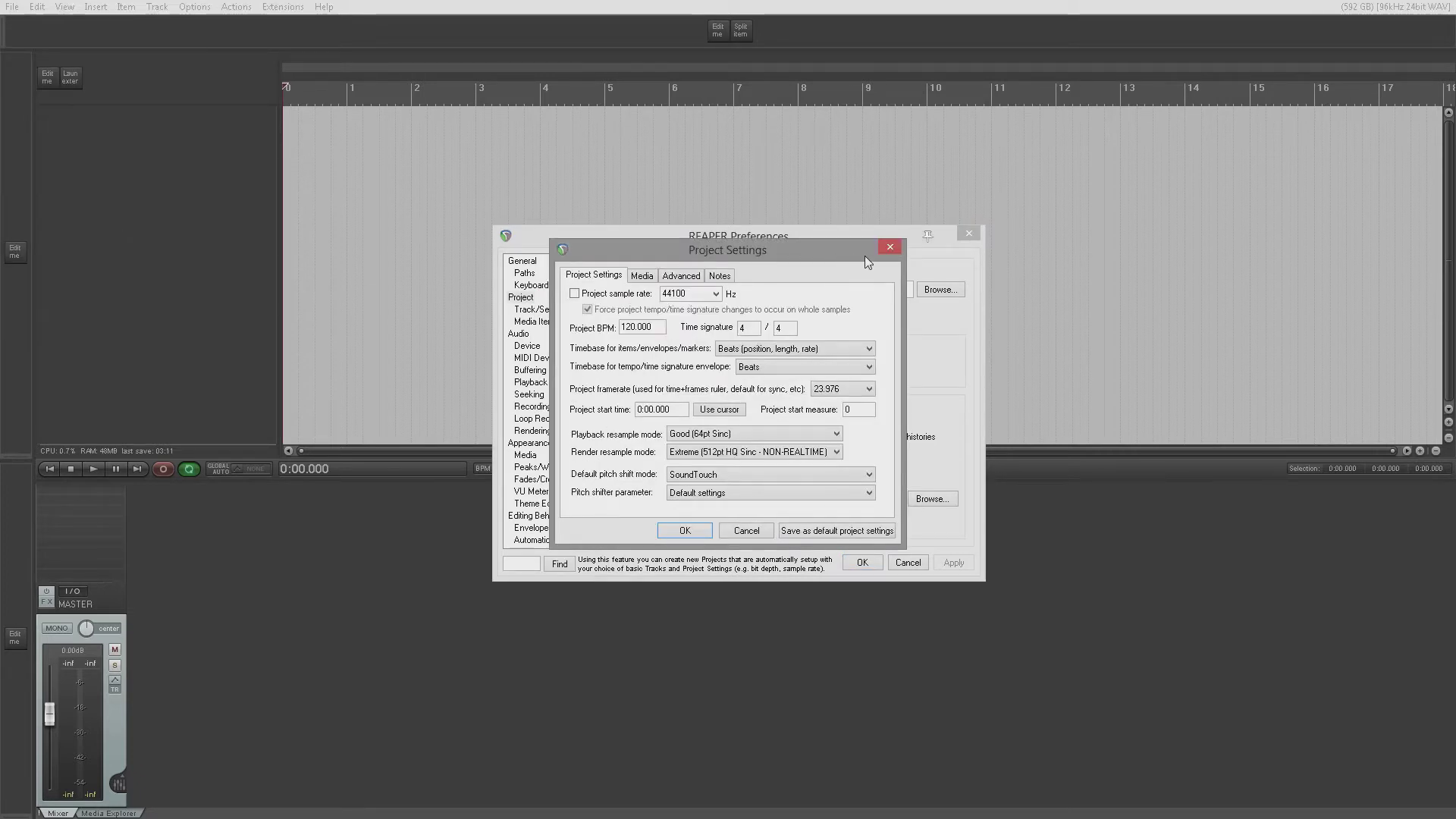
pyautogui.click(890, 247)
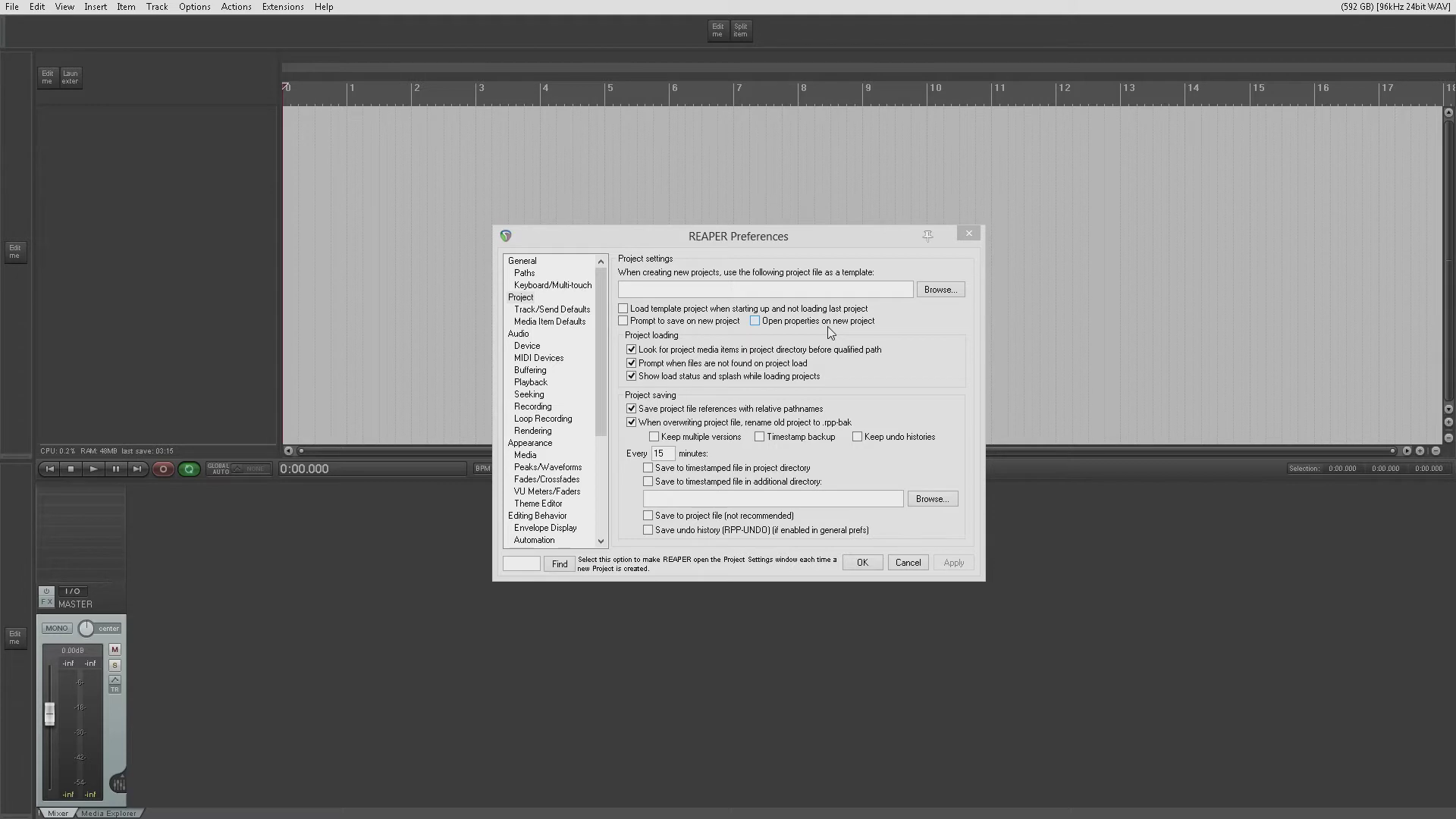
pyautogui.click(15, 7)
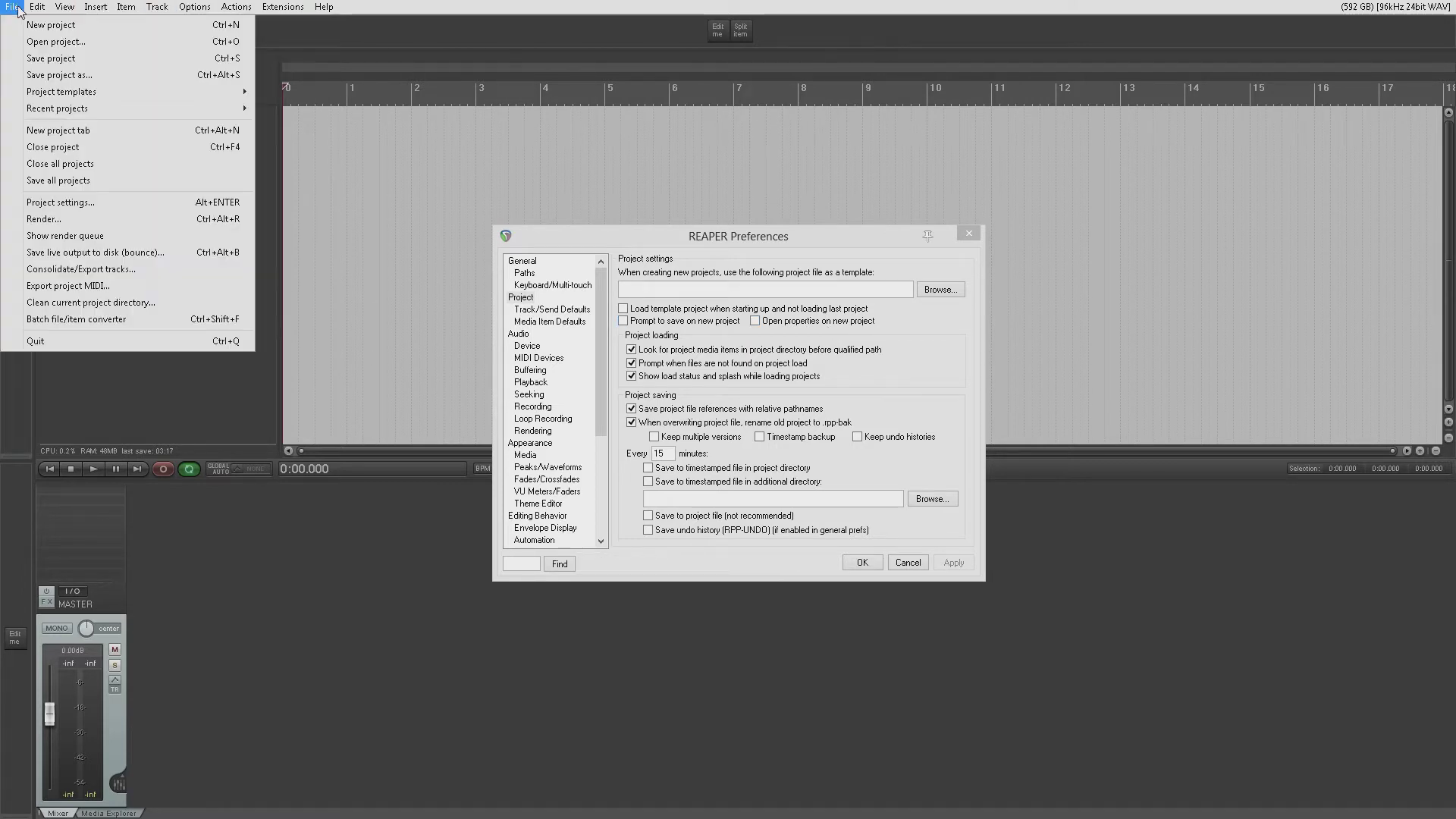
pyautogui.click(76, 202)
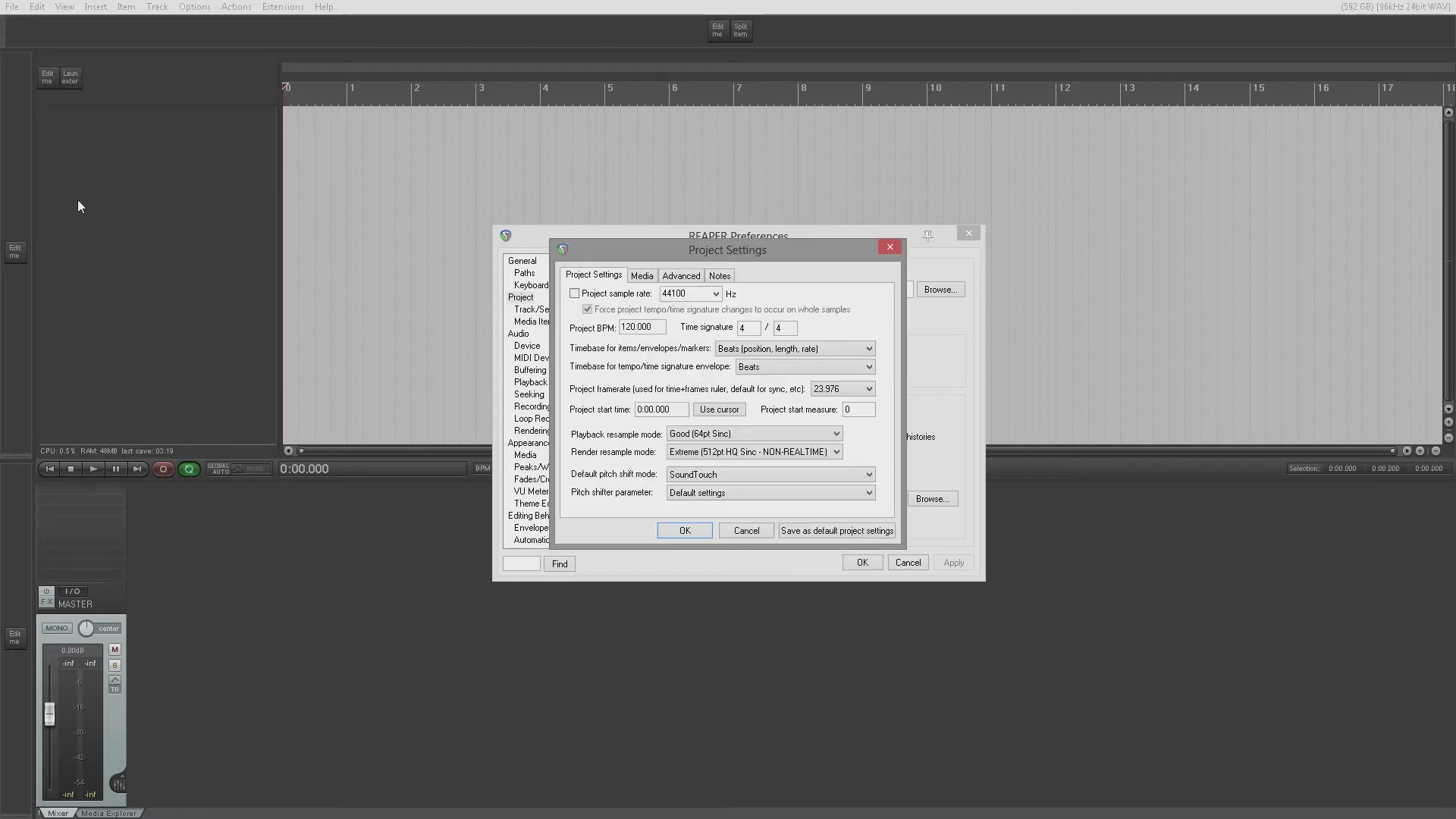
pyautogui.click(928, 238)
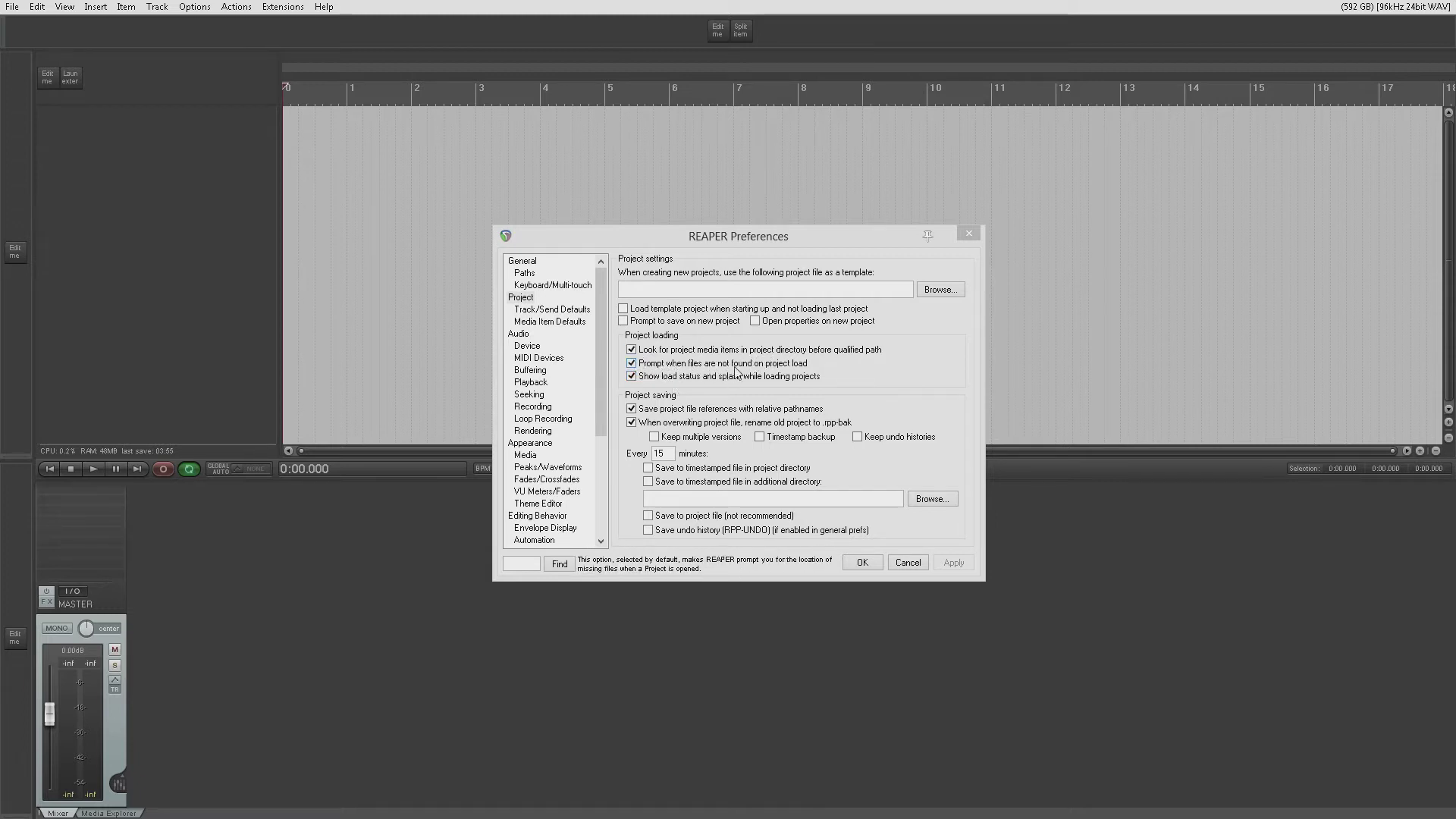
# Step: Check the splash screen options in General and Advanced UI/system settings, cancel, and return to the Project preferences
pyautogui.click(522, 260)
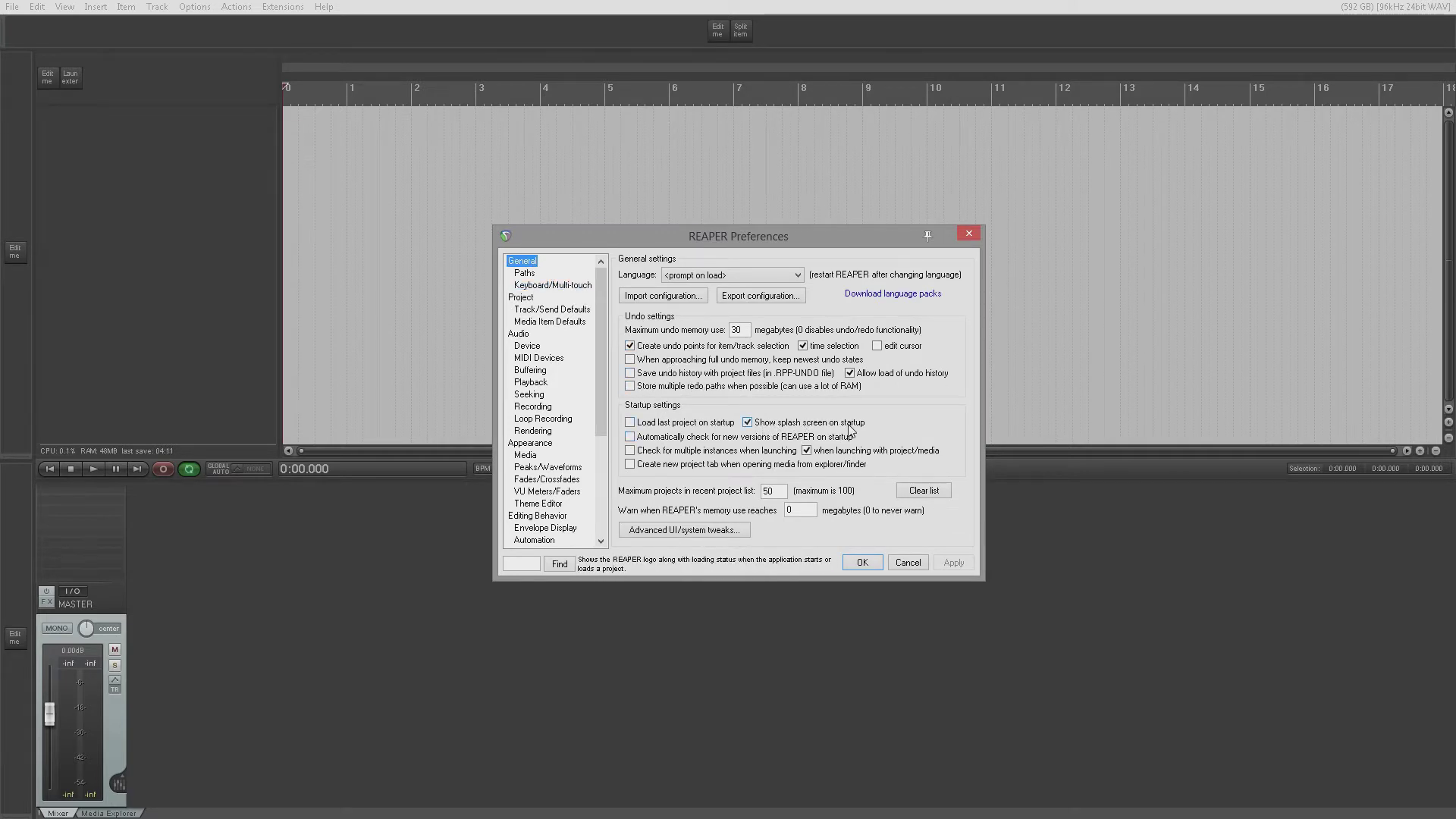
pyautogui.click(684, 530)
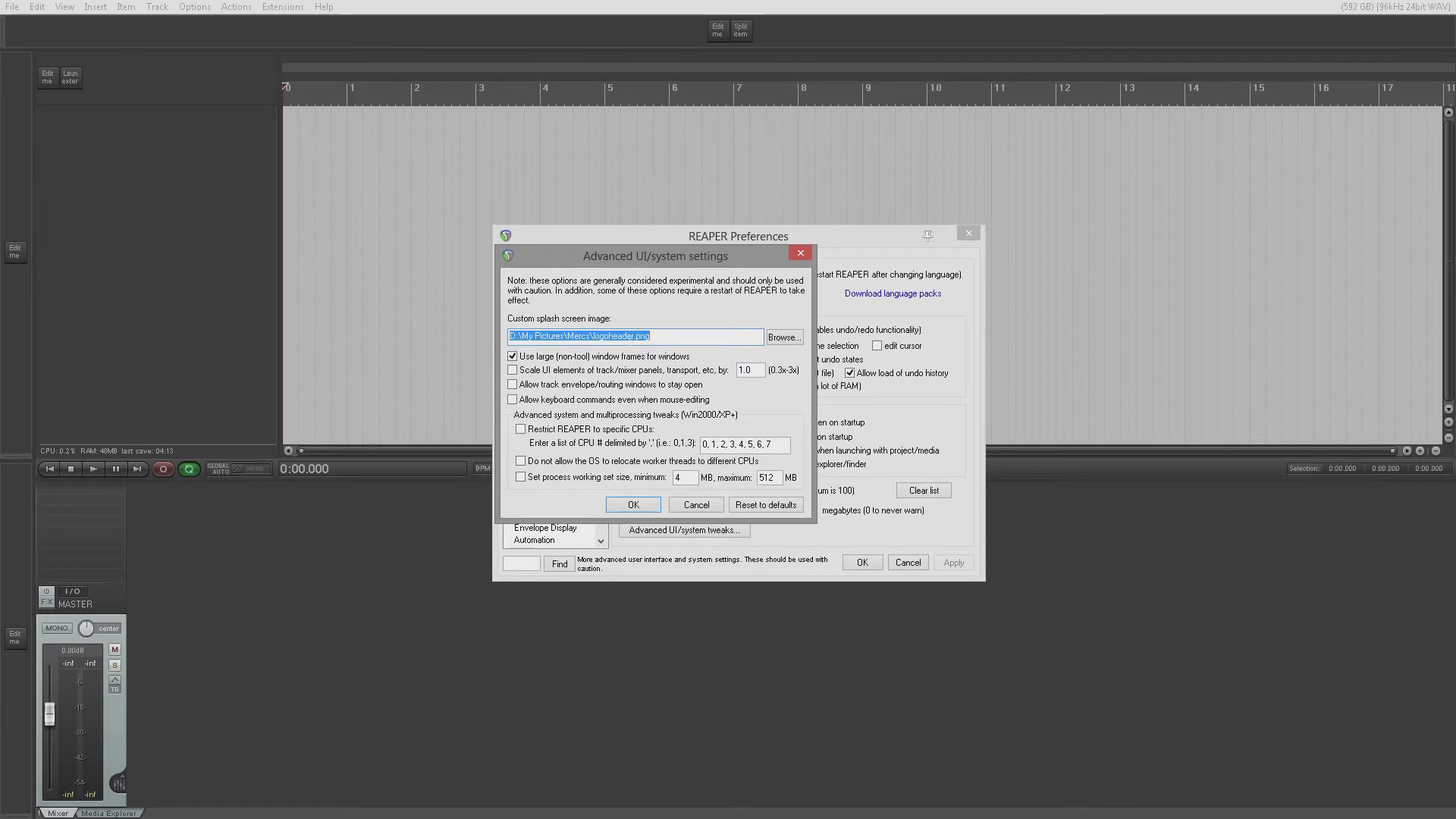
pyautogui.click(696, 504)
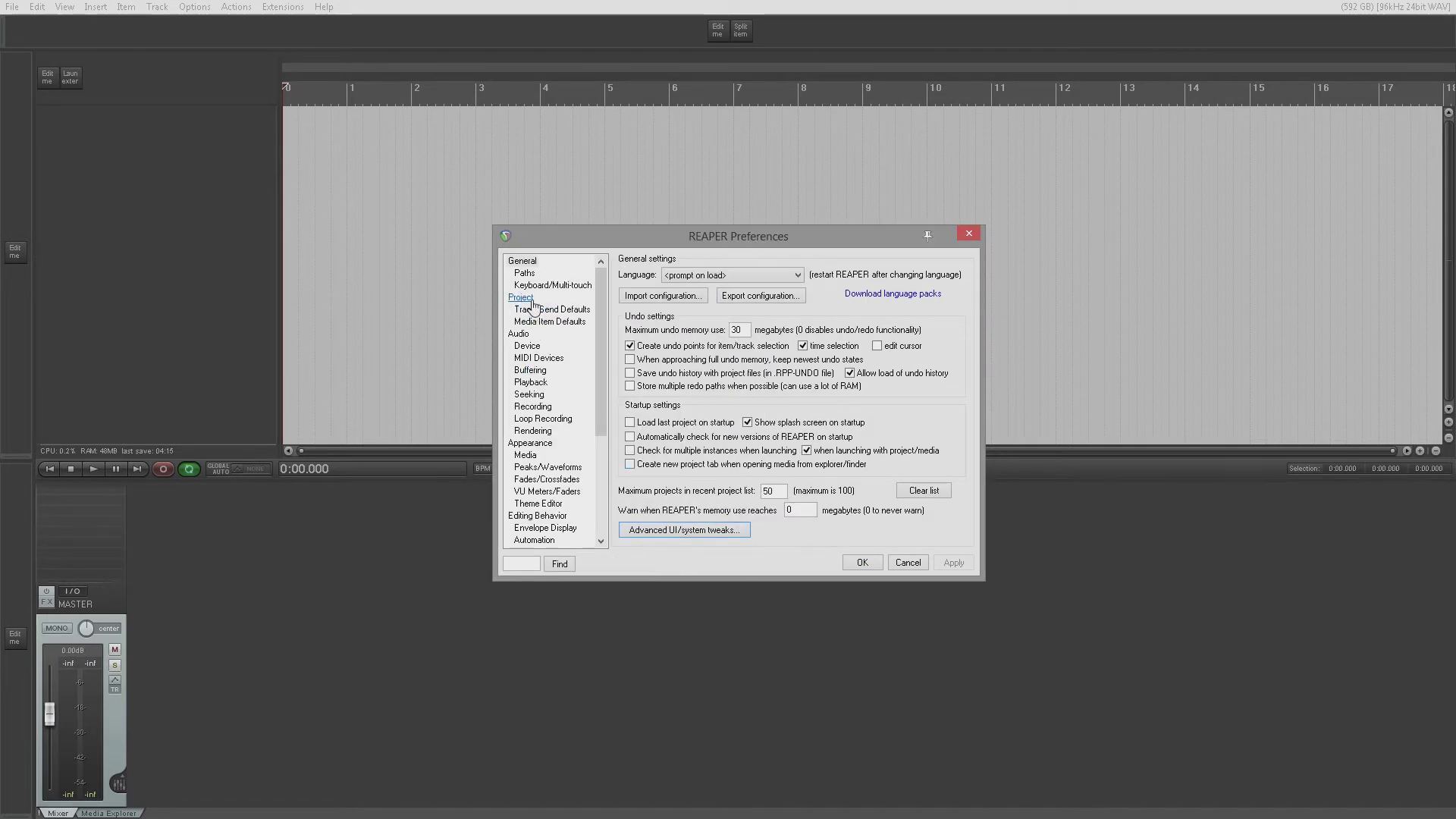
pyautogui.click(531, 297)
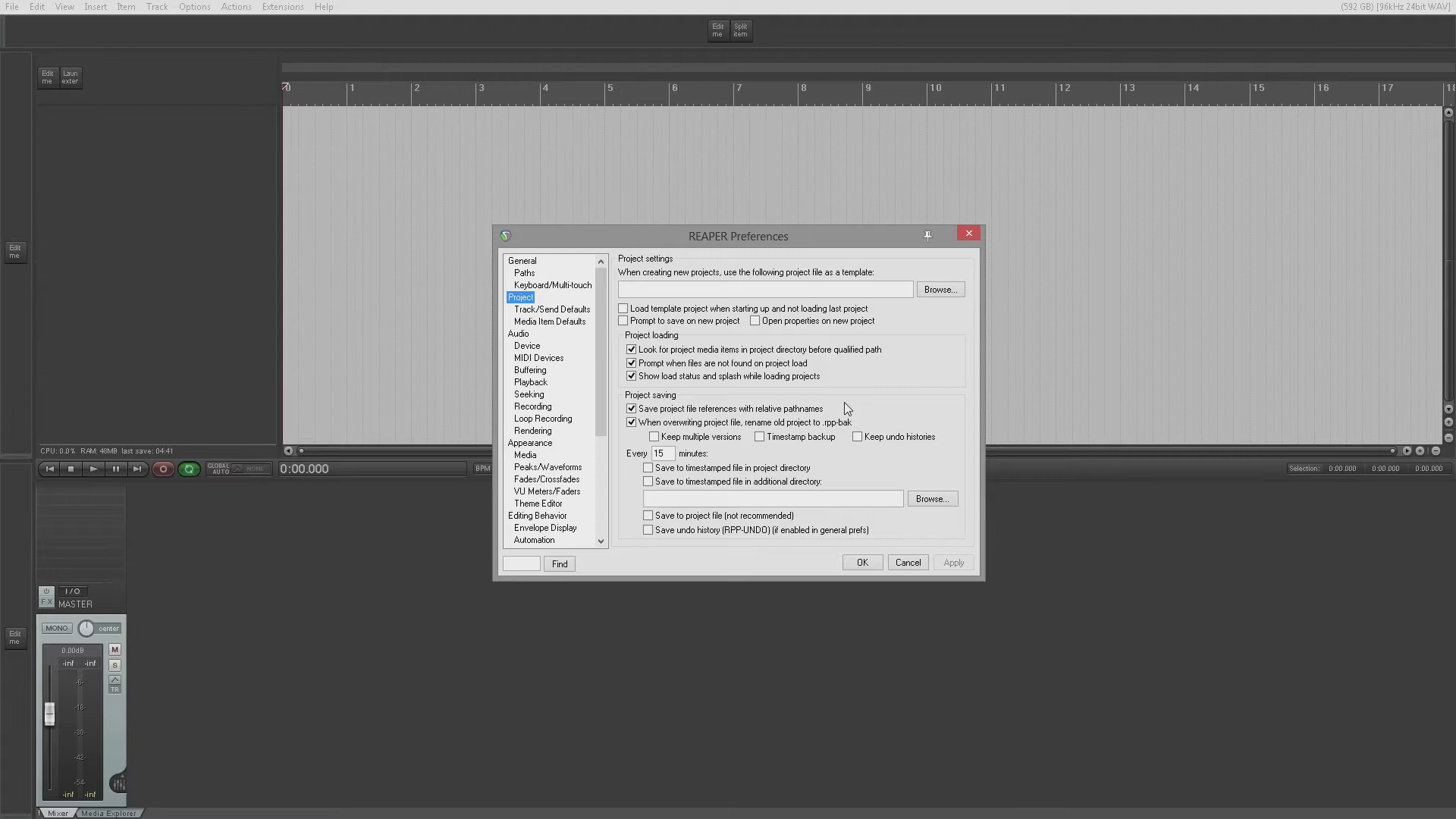
# Step: Compare the Project saving options with the General preference for saving undo history with project files
pyautogui.moveTo(834, 409)
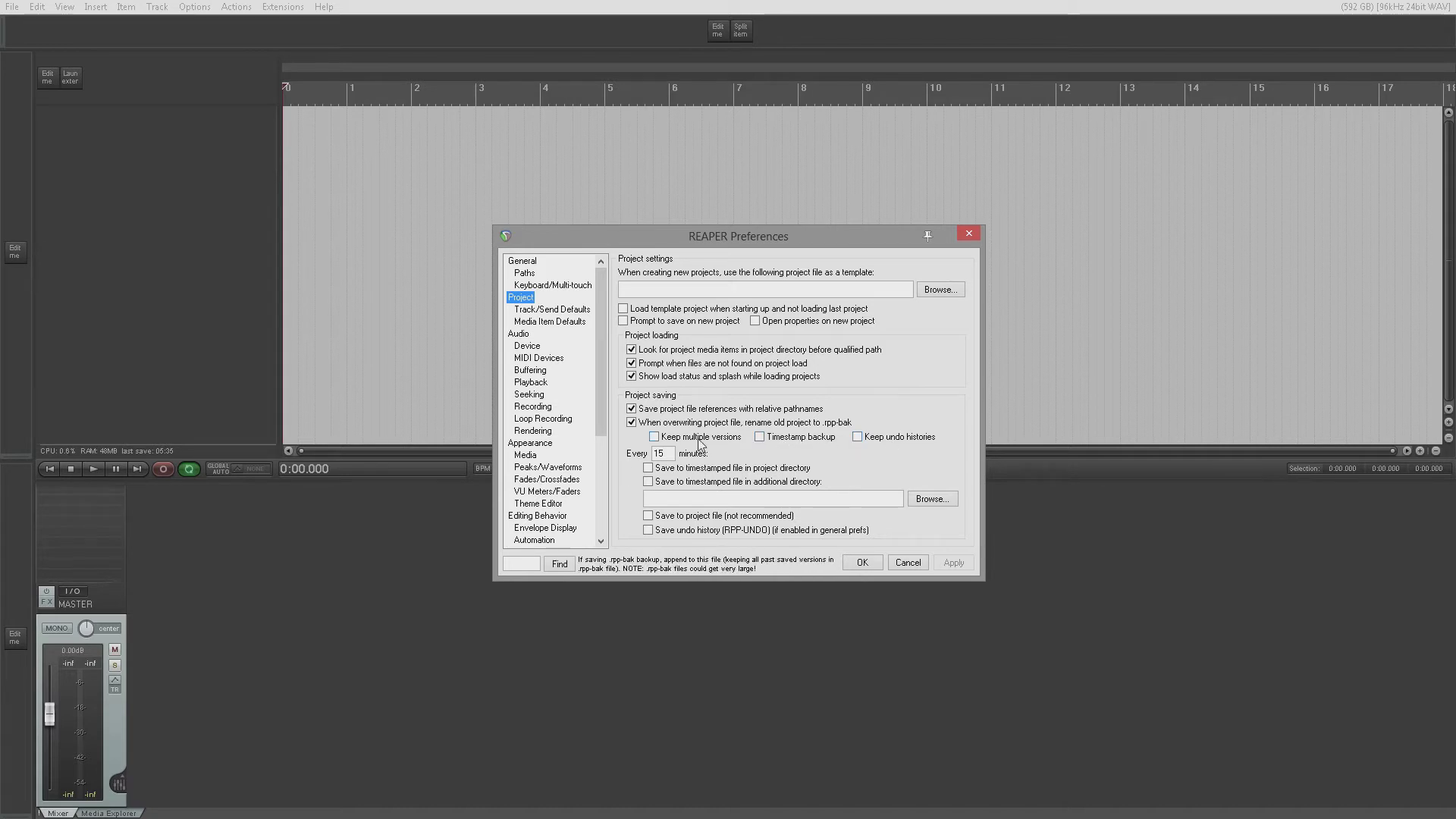
pyautogui.click(538, 261)
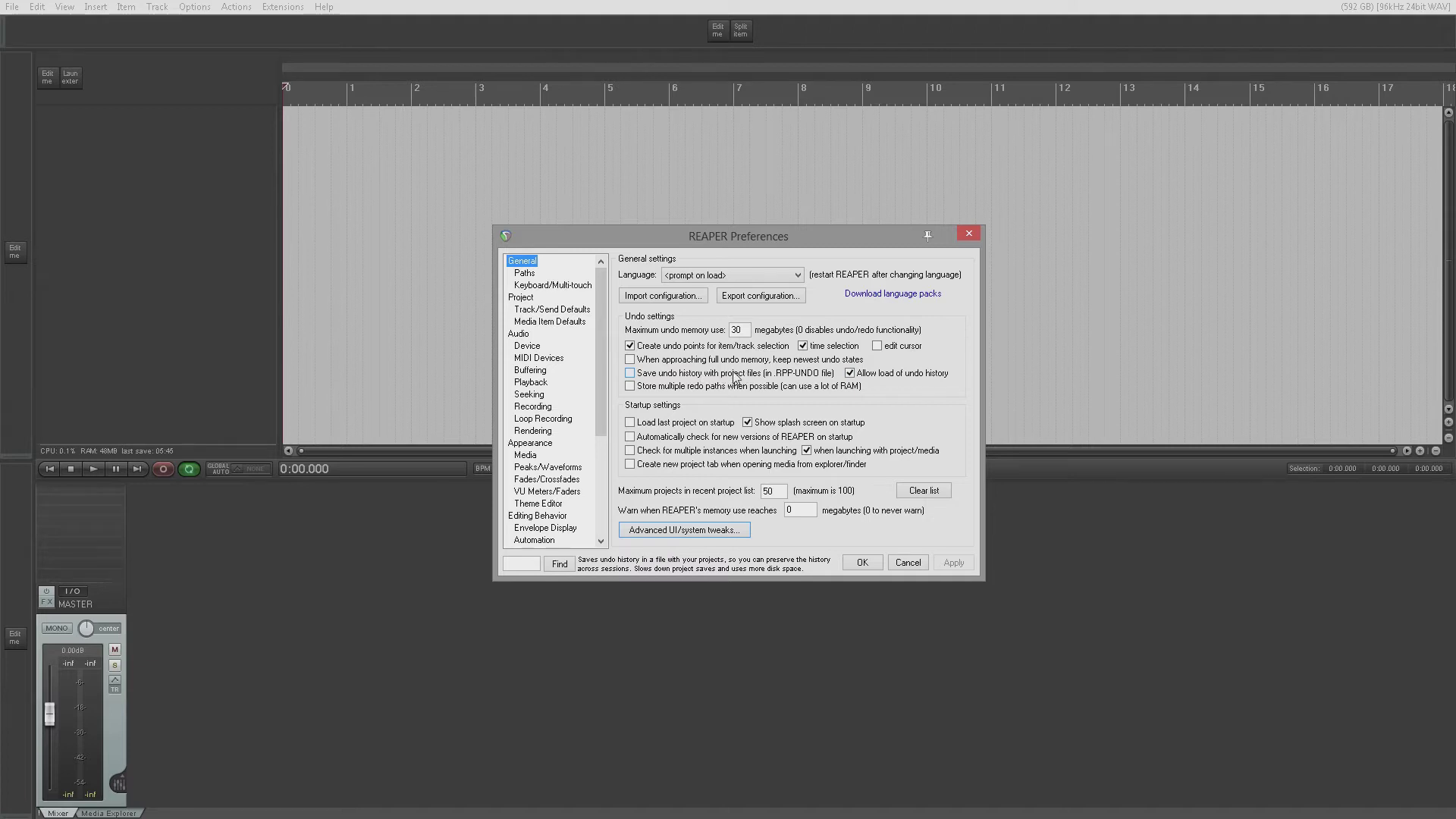
pyautogui.click(521, 296)
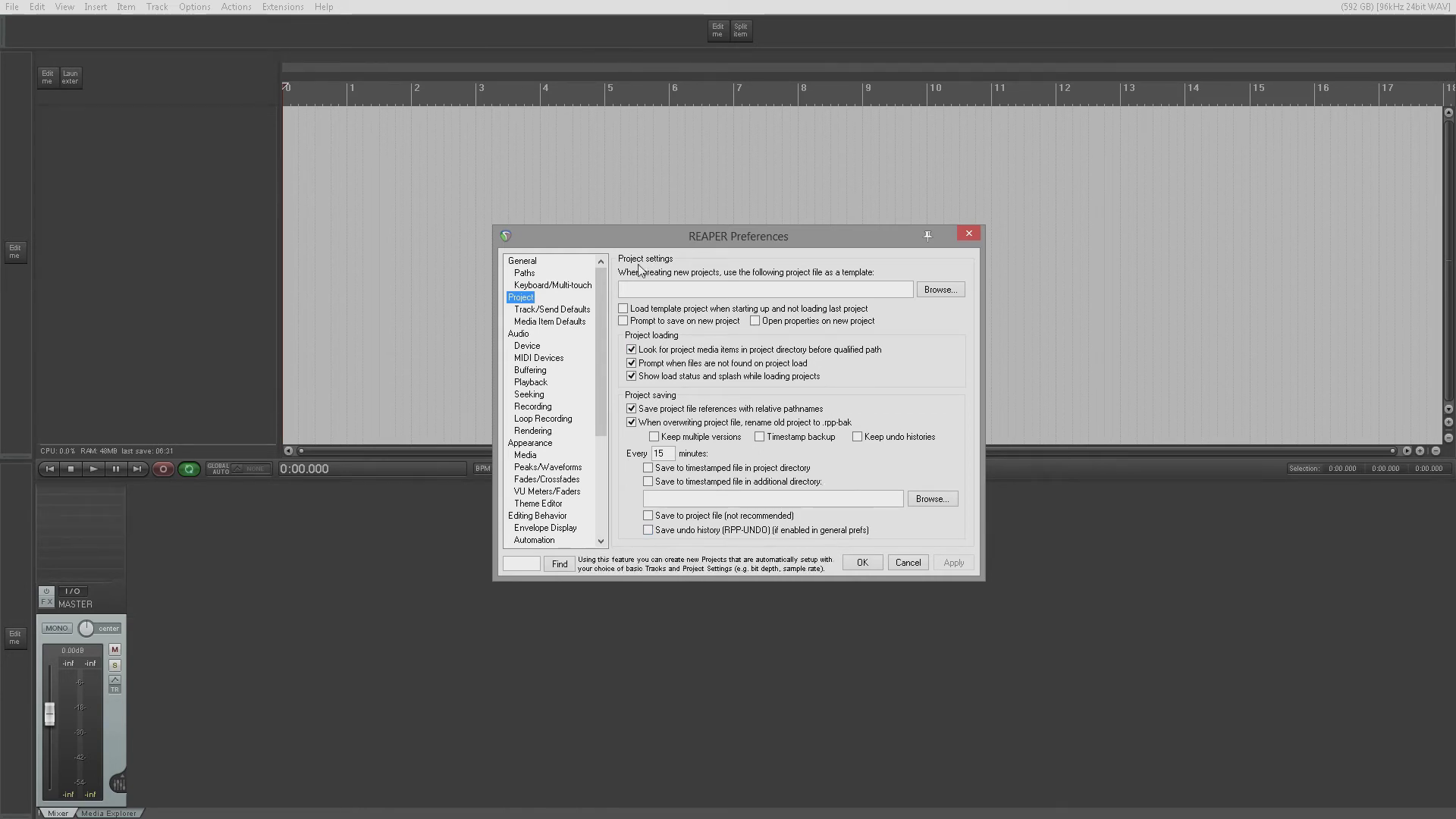
pyautogui.click(522, 260)
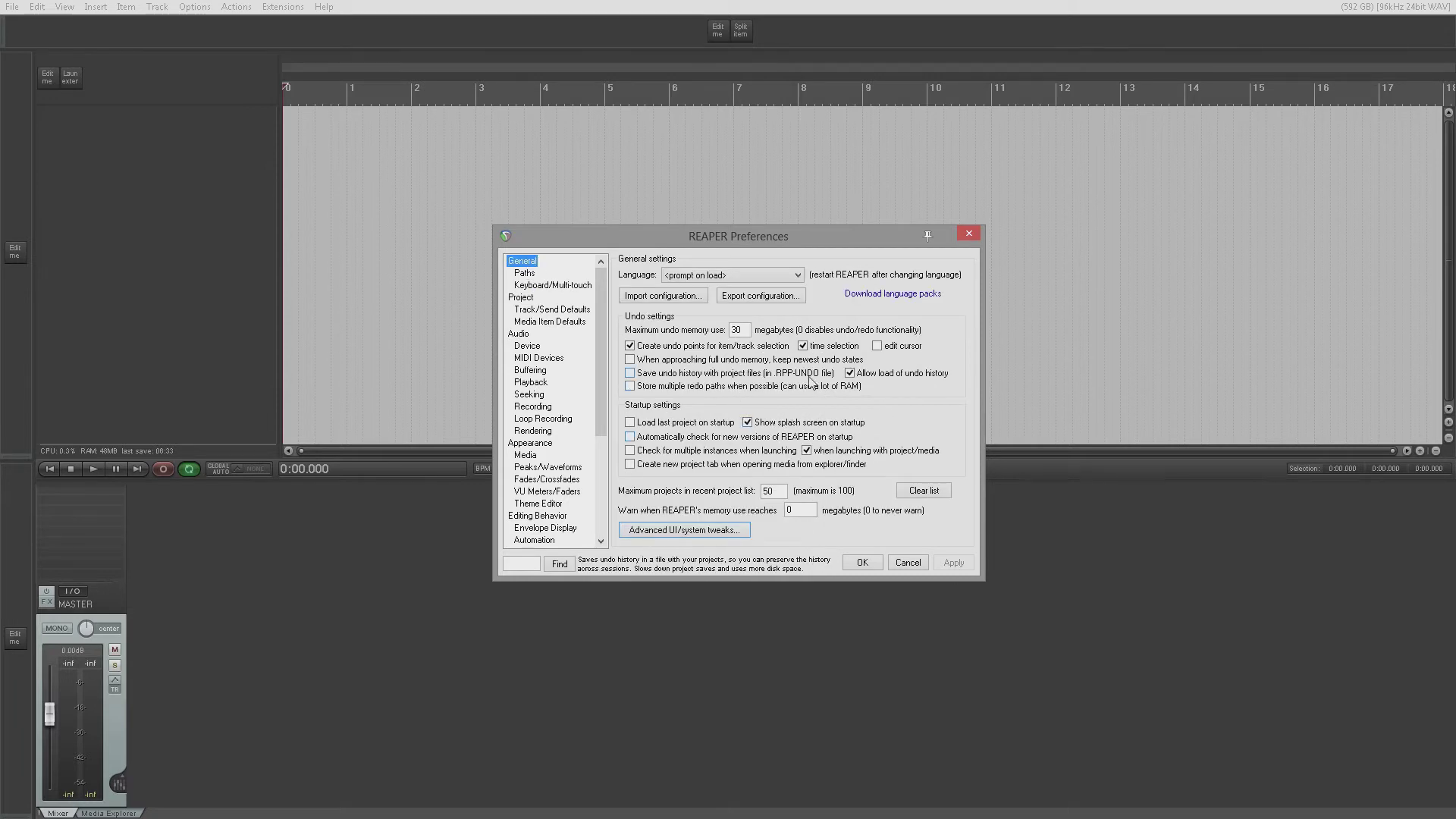
pyautogui.click(530, 297)
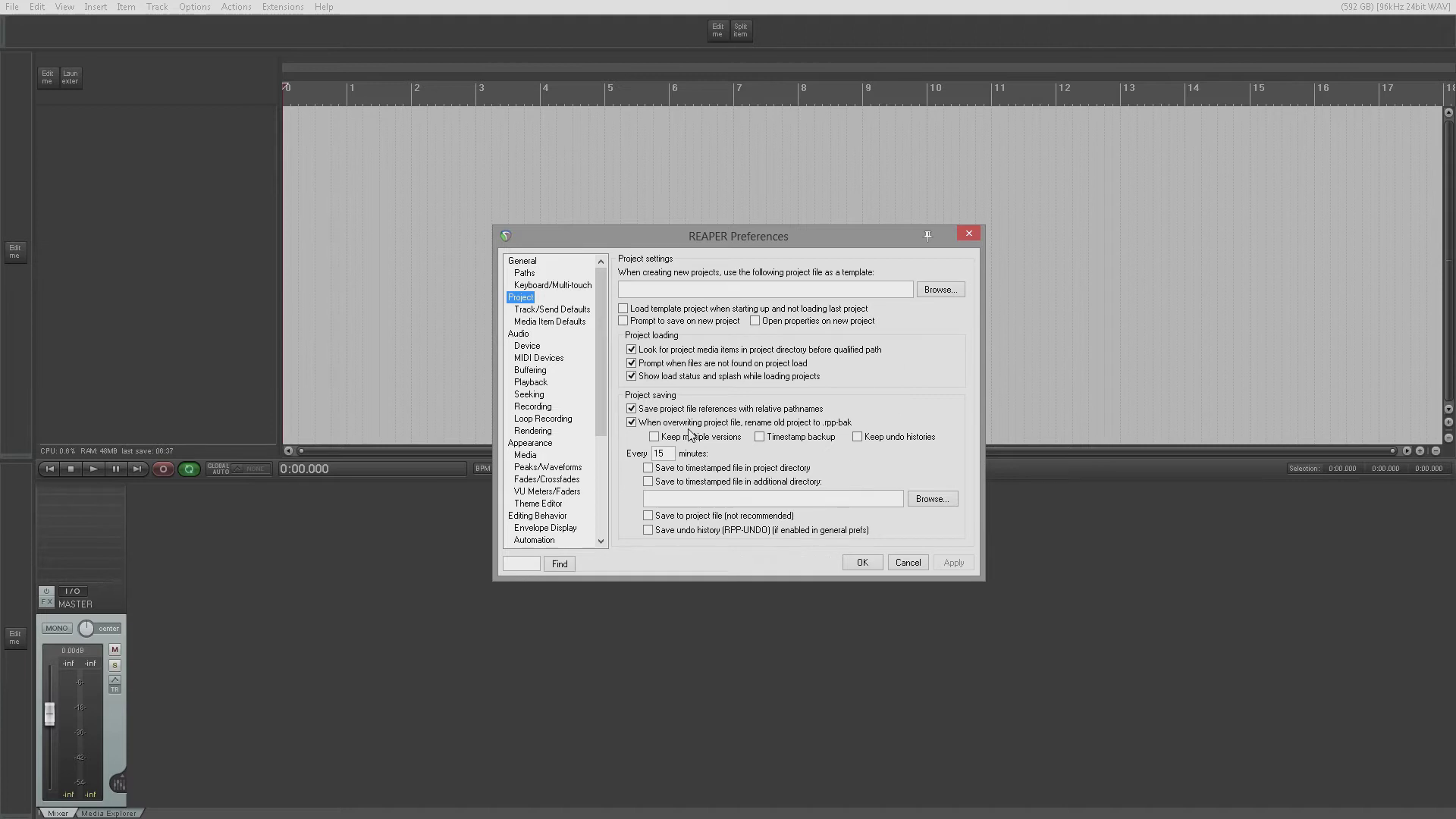
# Step: Show the Track/Send Defaults preferences and add two new tracks to the project
pyautogui.click(552, 309)
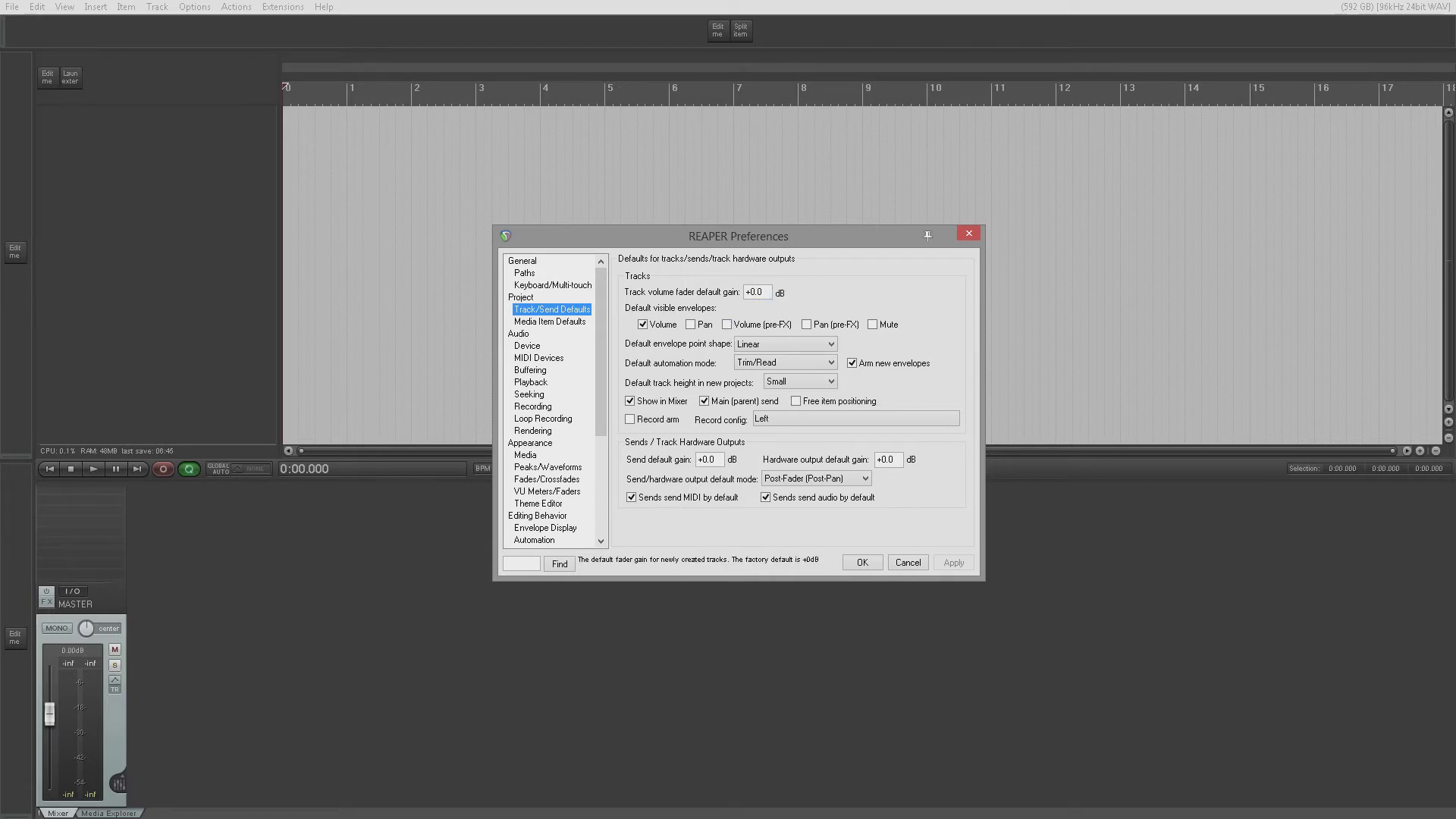
pyautogui.doubleClick(207, 671)
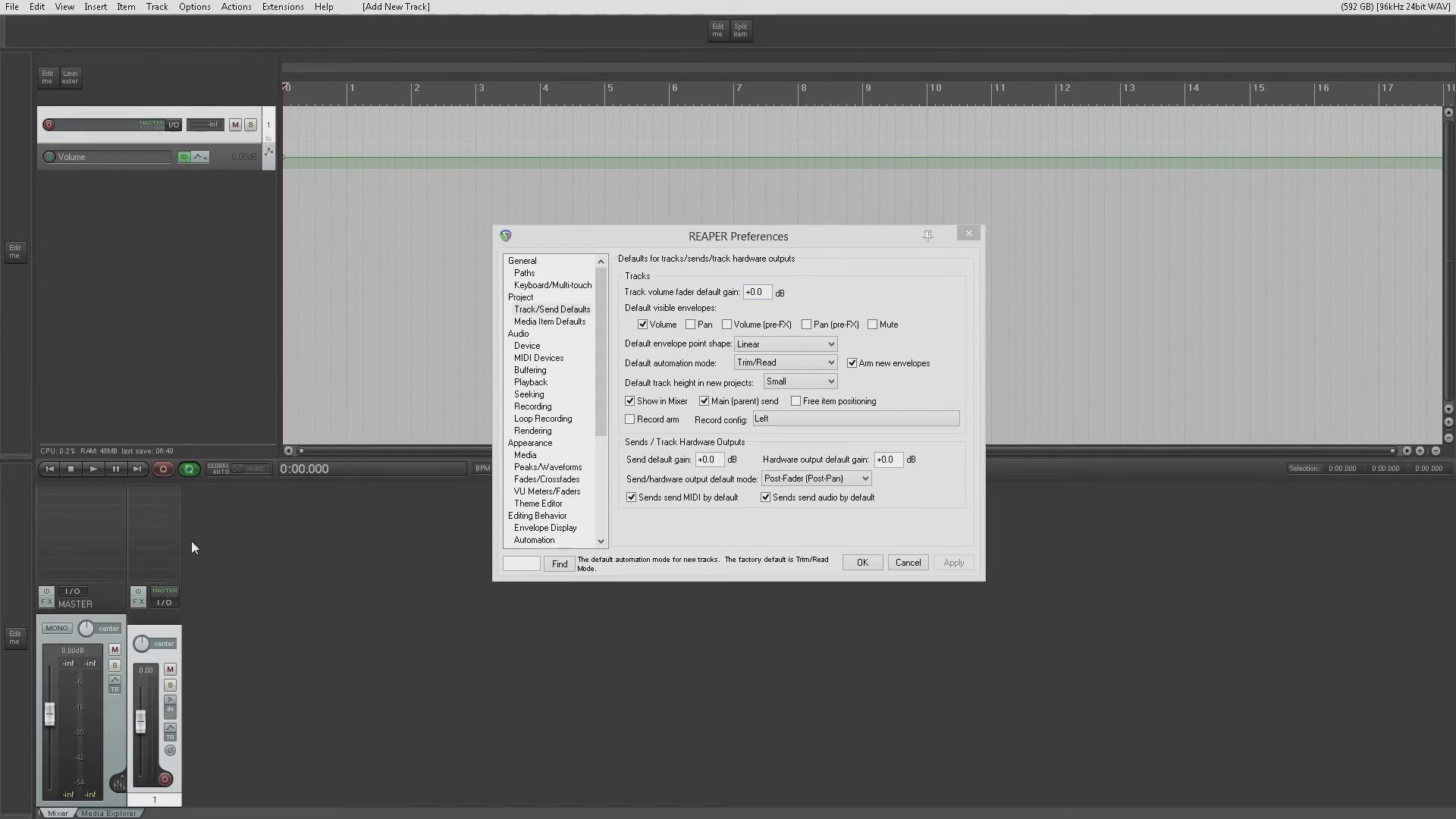
pyautogui.doubleClick(285, 635)
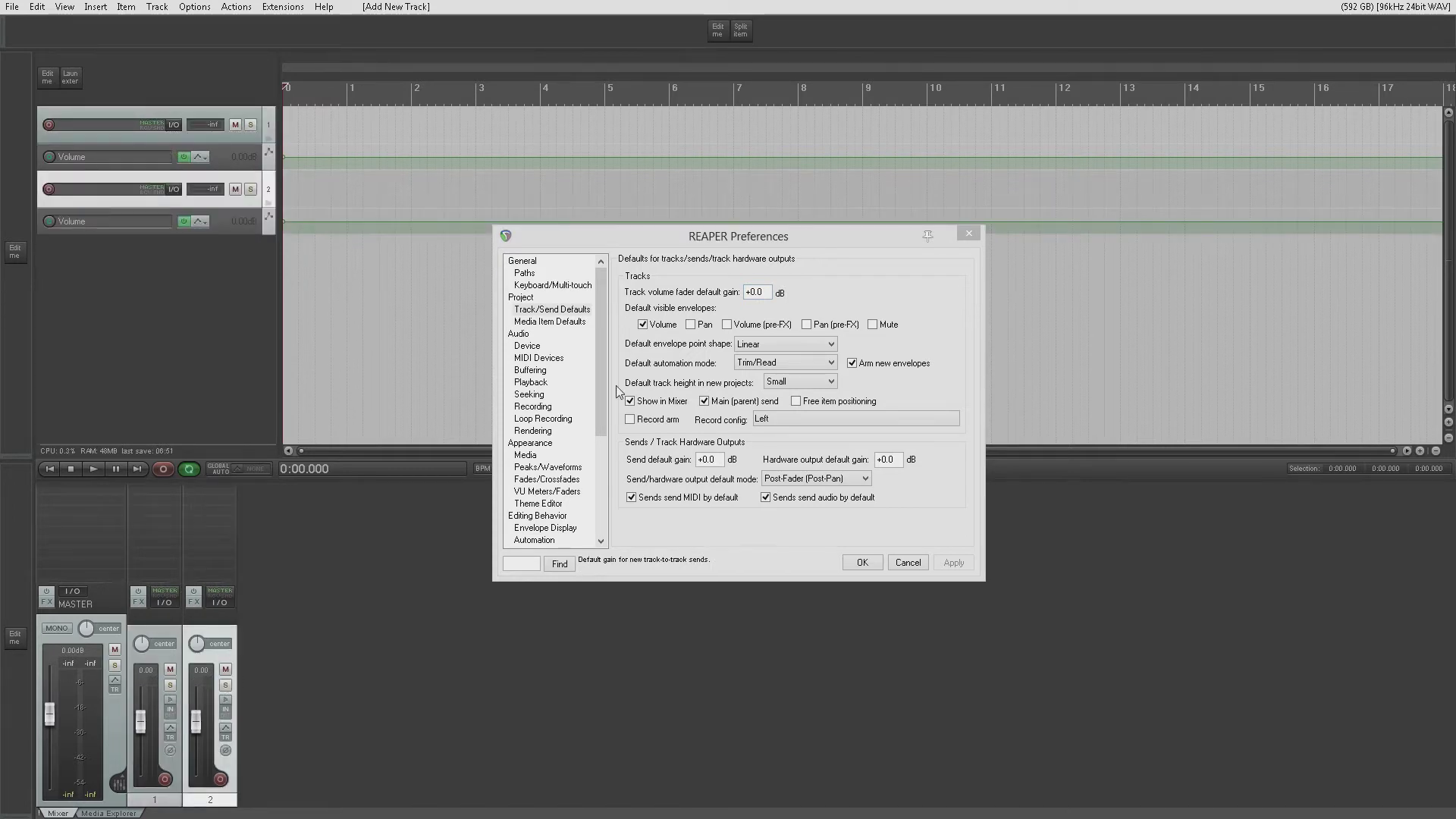
# Step: Remove both newly added tracks from the project
pyautogui.rightClick(229, 630)
pyautogui.moveTo(303, 667)
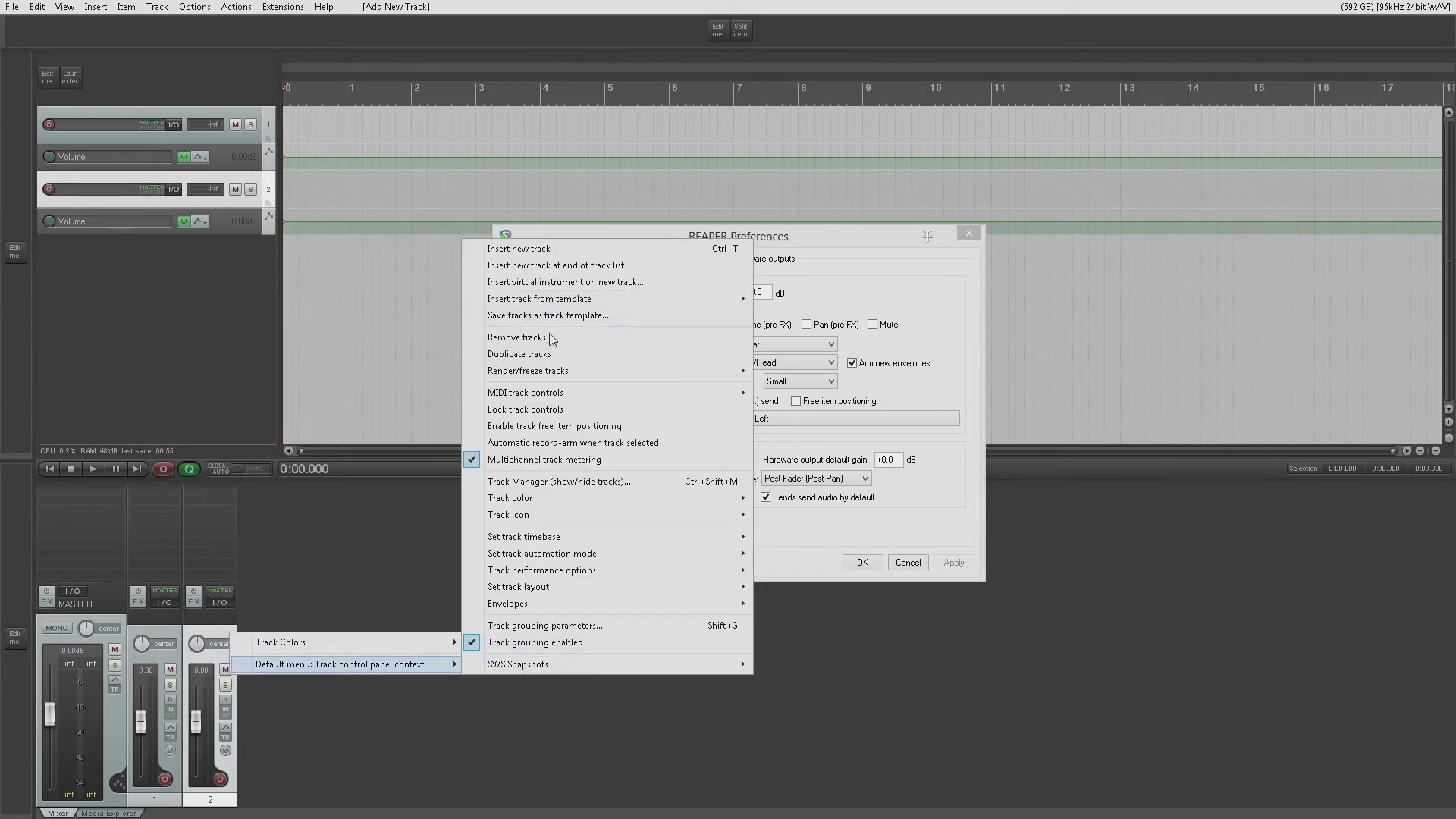
pyautogui.click(516, 336)
pyautogui.rightClick(229, 127)
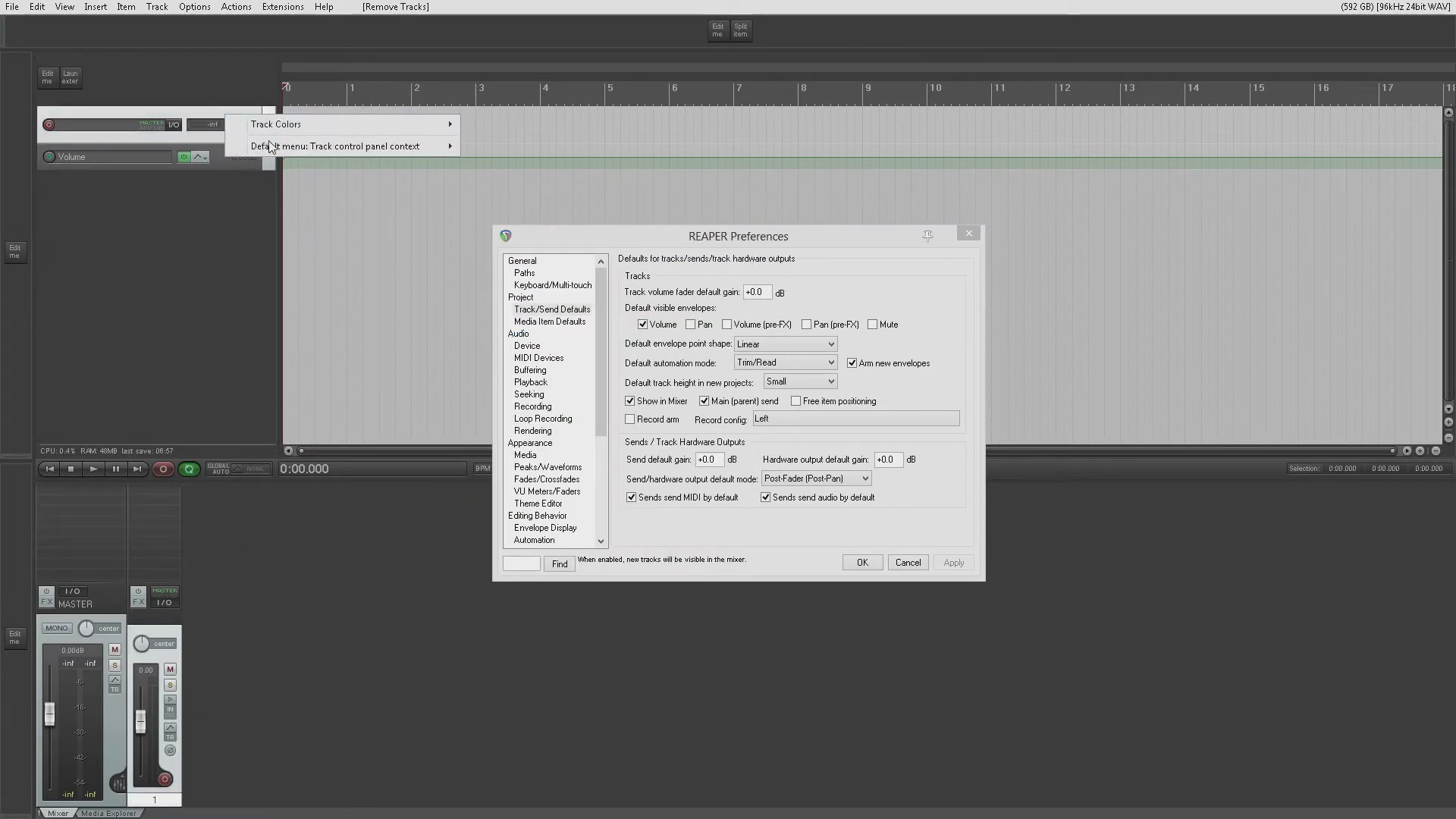
pyautogui.moveTo(273, 146)
pyautogui.click(543, 235)
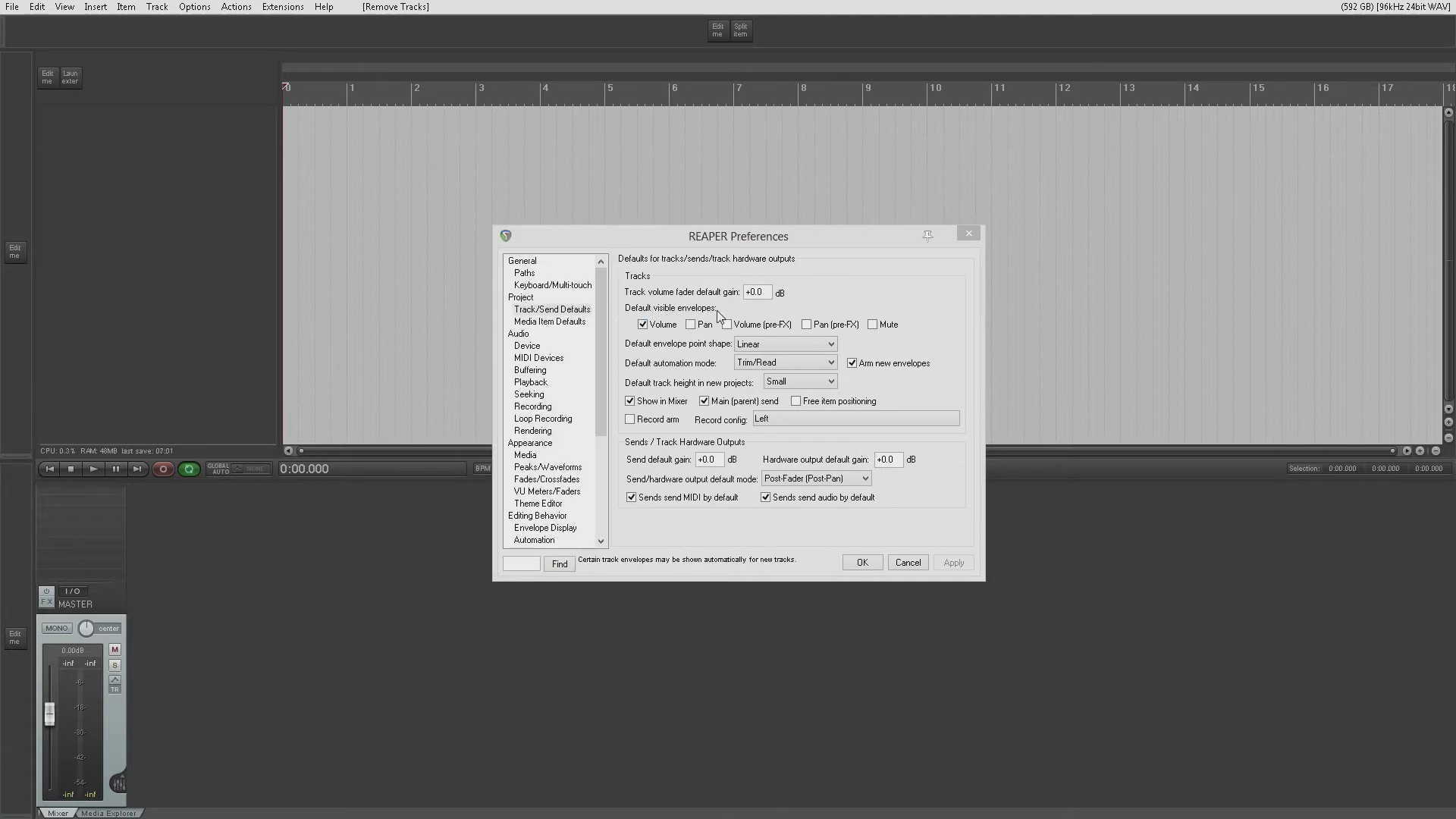
# Step: Make the Pan envelope visible by default on new tracks, apply the preference, and add a new track
pyautogui.click(690, 325)
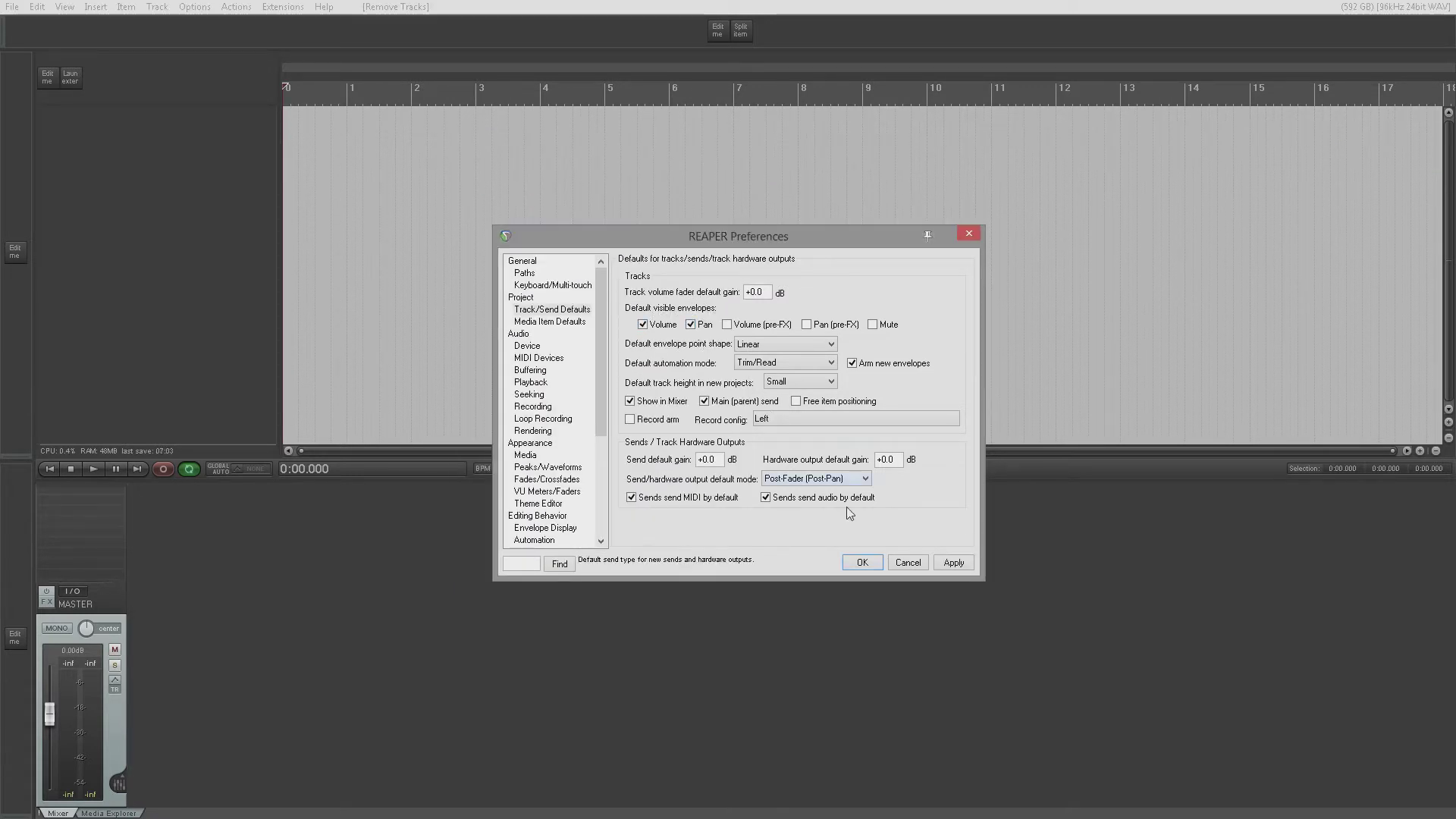
pyautogui.click(953, 561)
pyautogui.doubleClick(170, 179)
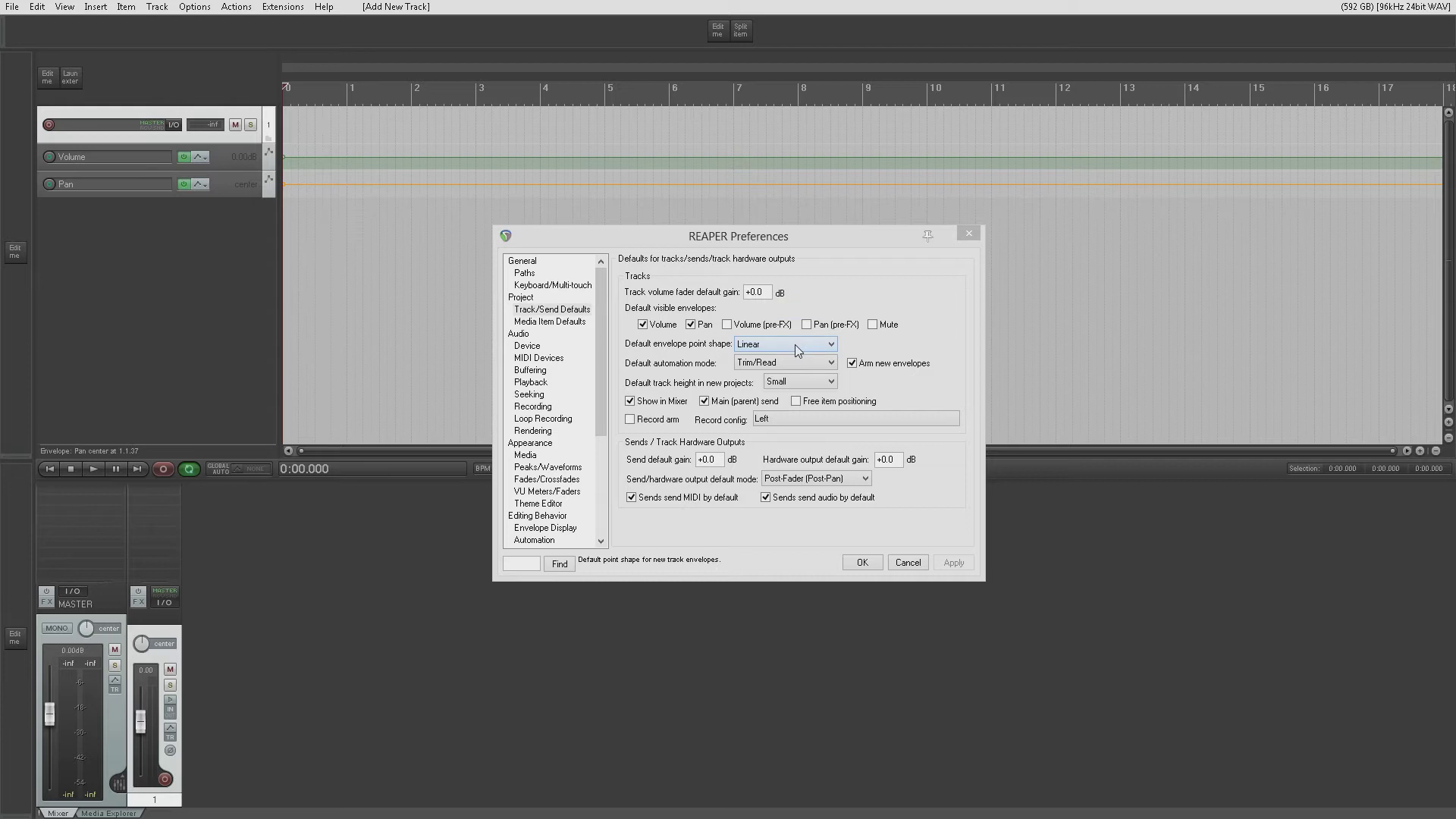
# Step: Add points to the track's volume envelope at about 1 s and 3.25 s, lowering the second to about -2.1 dB
pyautogui.click(317, 158)
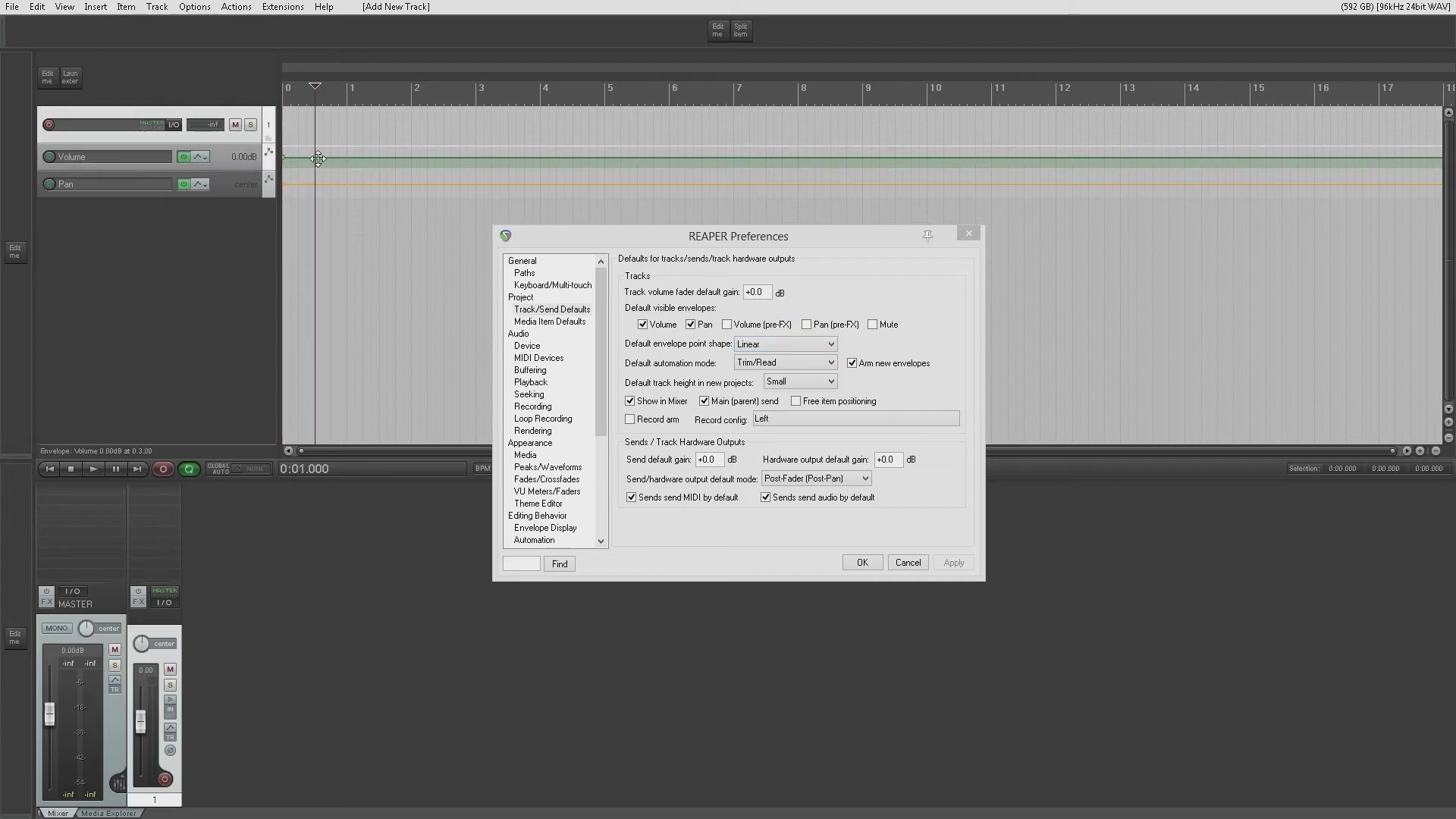
pyautogui.click(386, 158)
pyautogui.moveTo(386, 156)
pyautogui.mouseDown()
pyautogui.moveTo(386, 142)
pyautogui.moveTo(387, 160)
pyautogui.mouseUp()
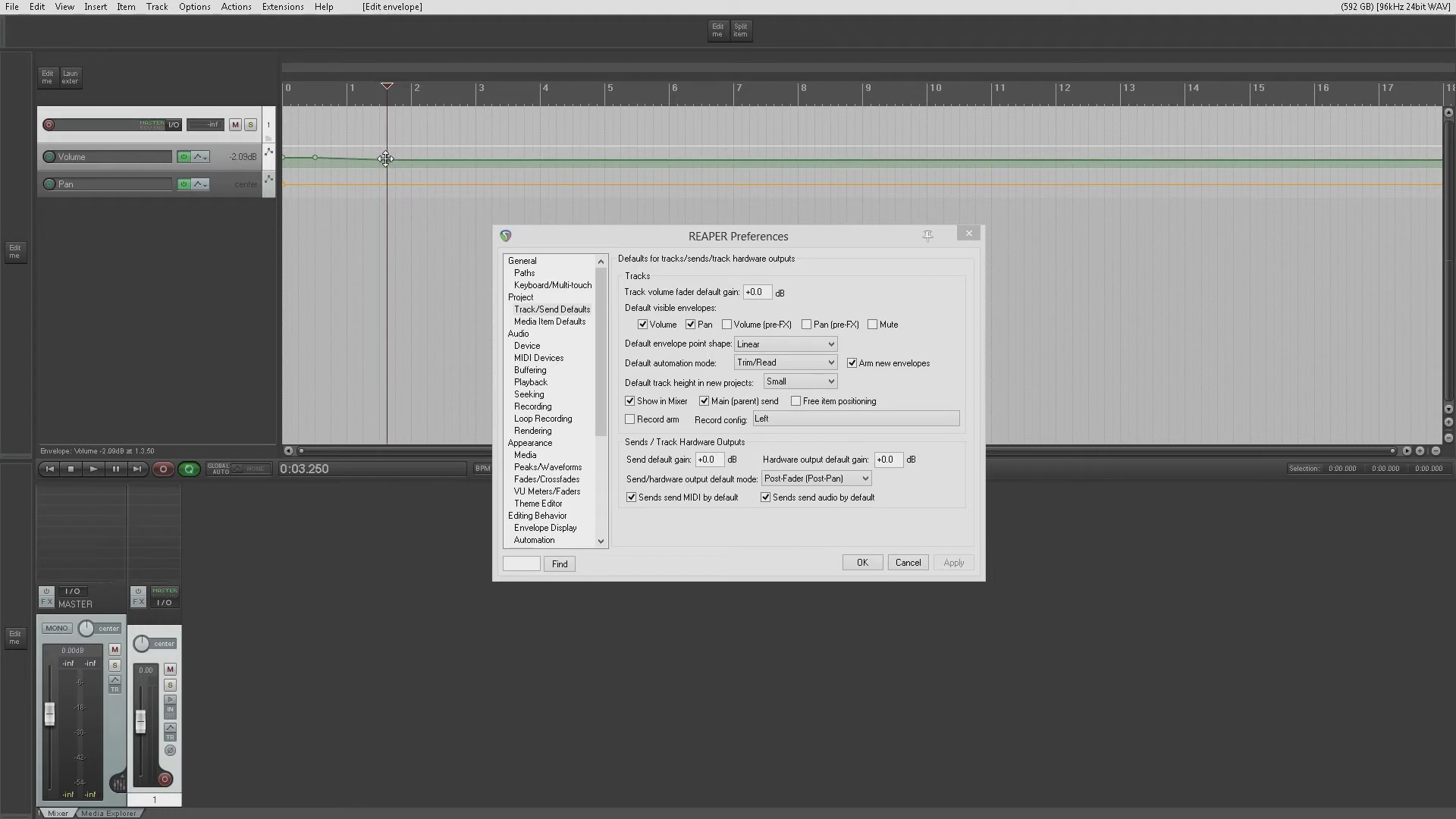
# Step: Set the default envelope point shape to Square and apply the preference
pyautogui.click(825, 348)
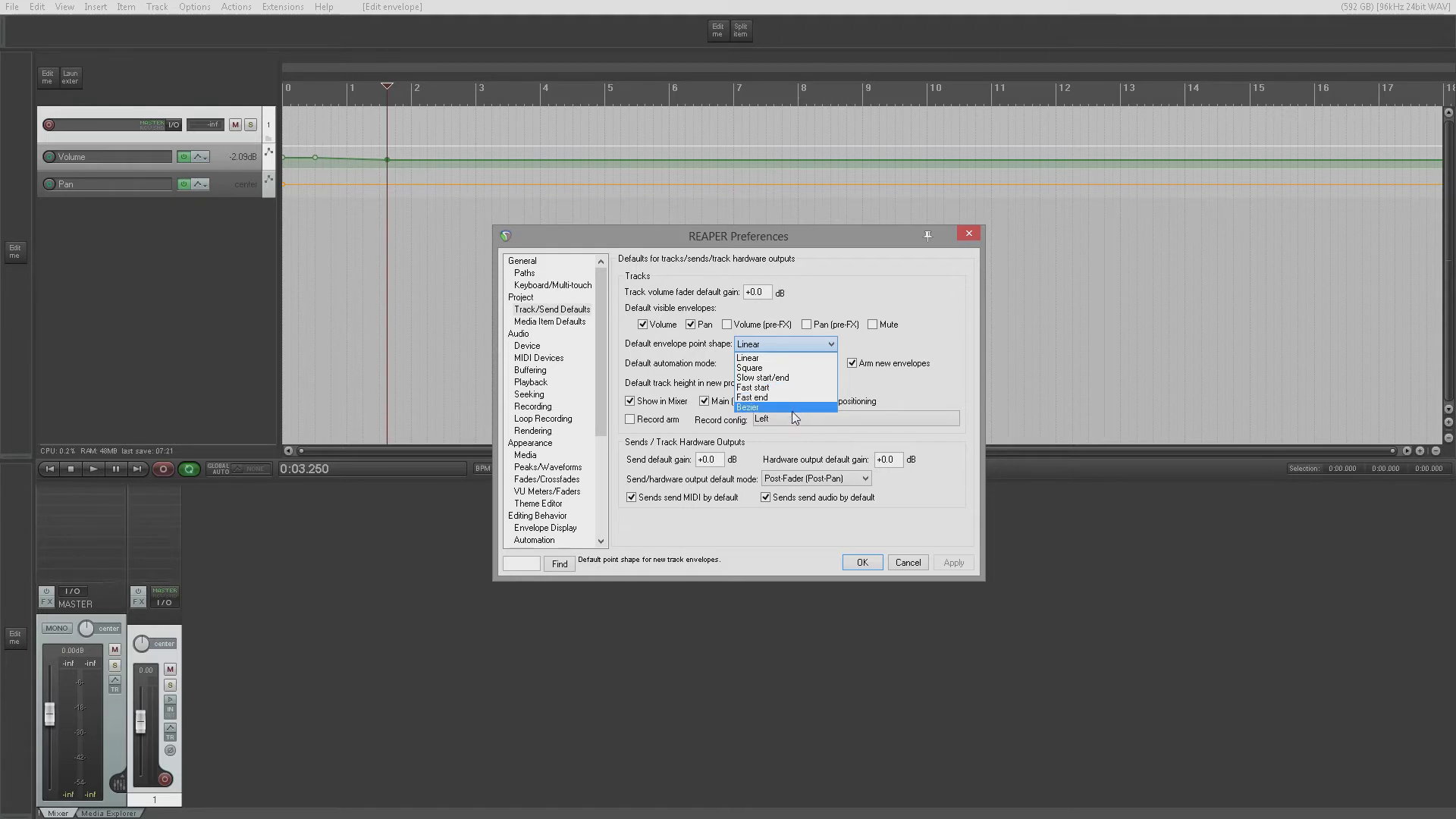
pyautogui.click(923, 340)
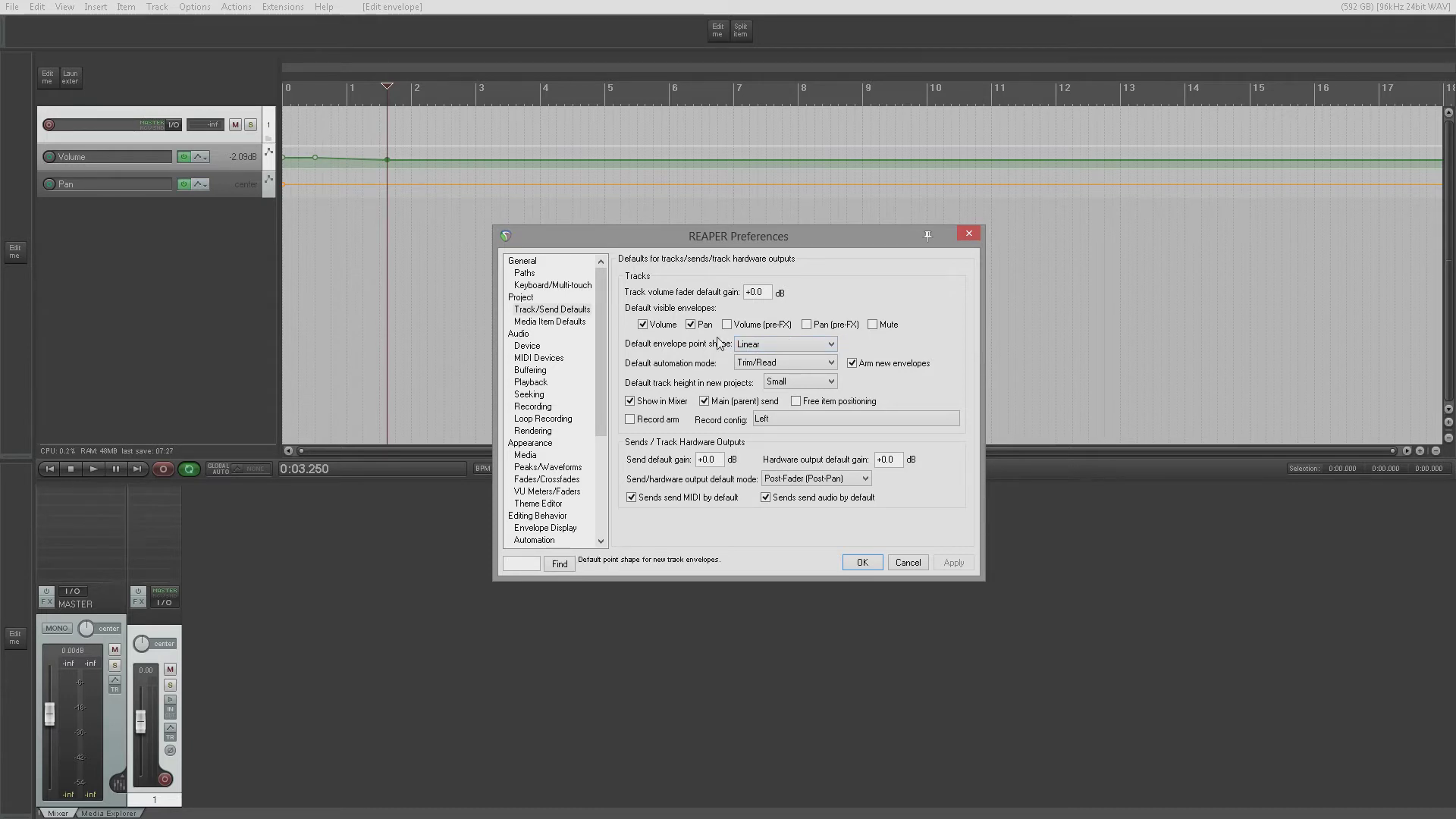
pyautogui.click(803, 344)
pyautogui.click(801, 367)
pyautogui.click(953, 562)
# Step: Add volume envelope points at 4.0 s and 5.5 s, and raise the segment between them to about +6.0 dB
pyautogui.click(411, 158)
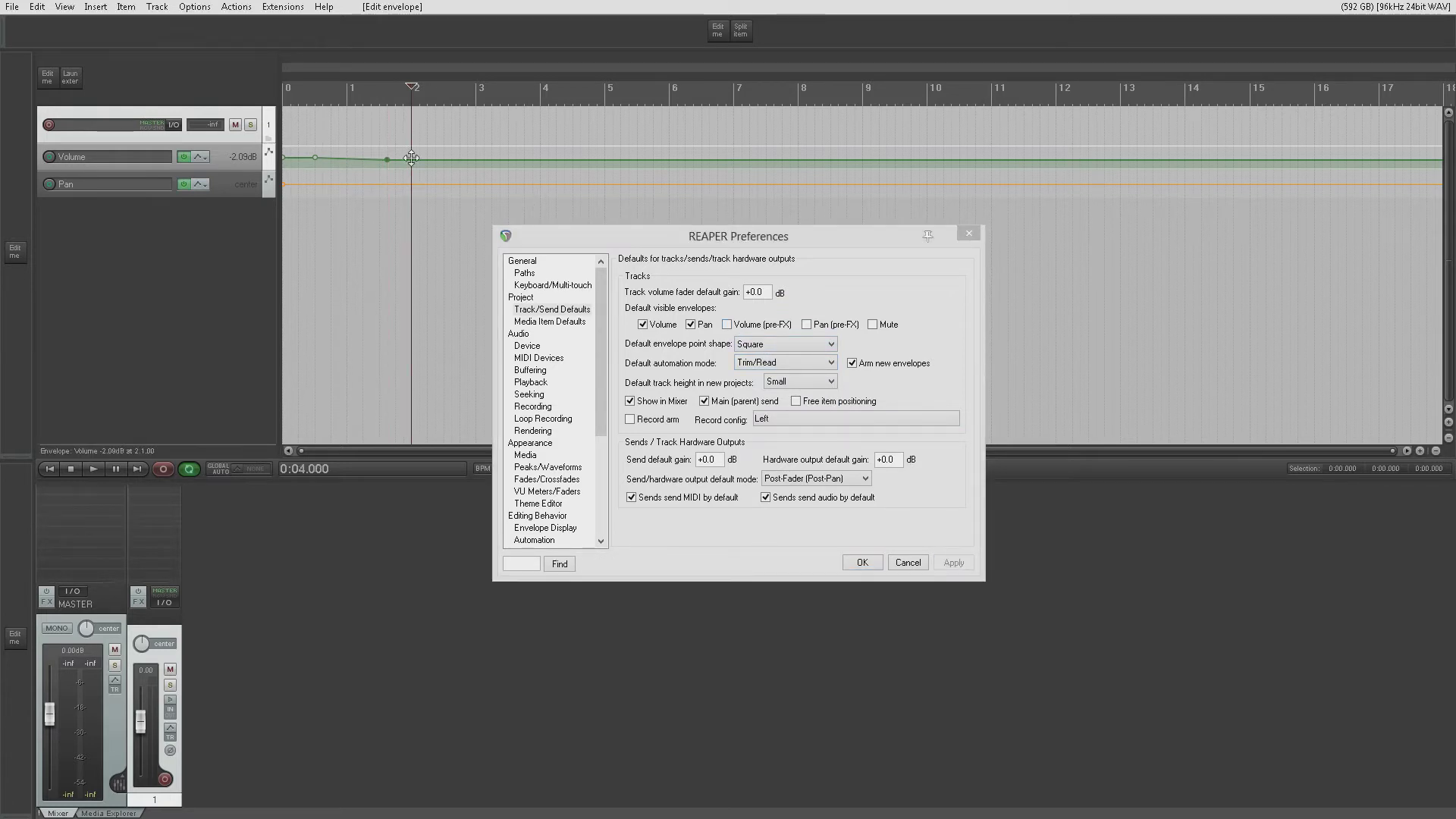
pyautogui.click(460, 161)
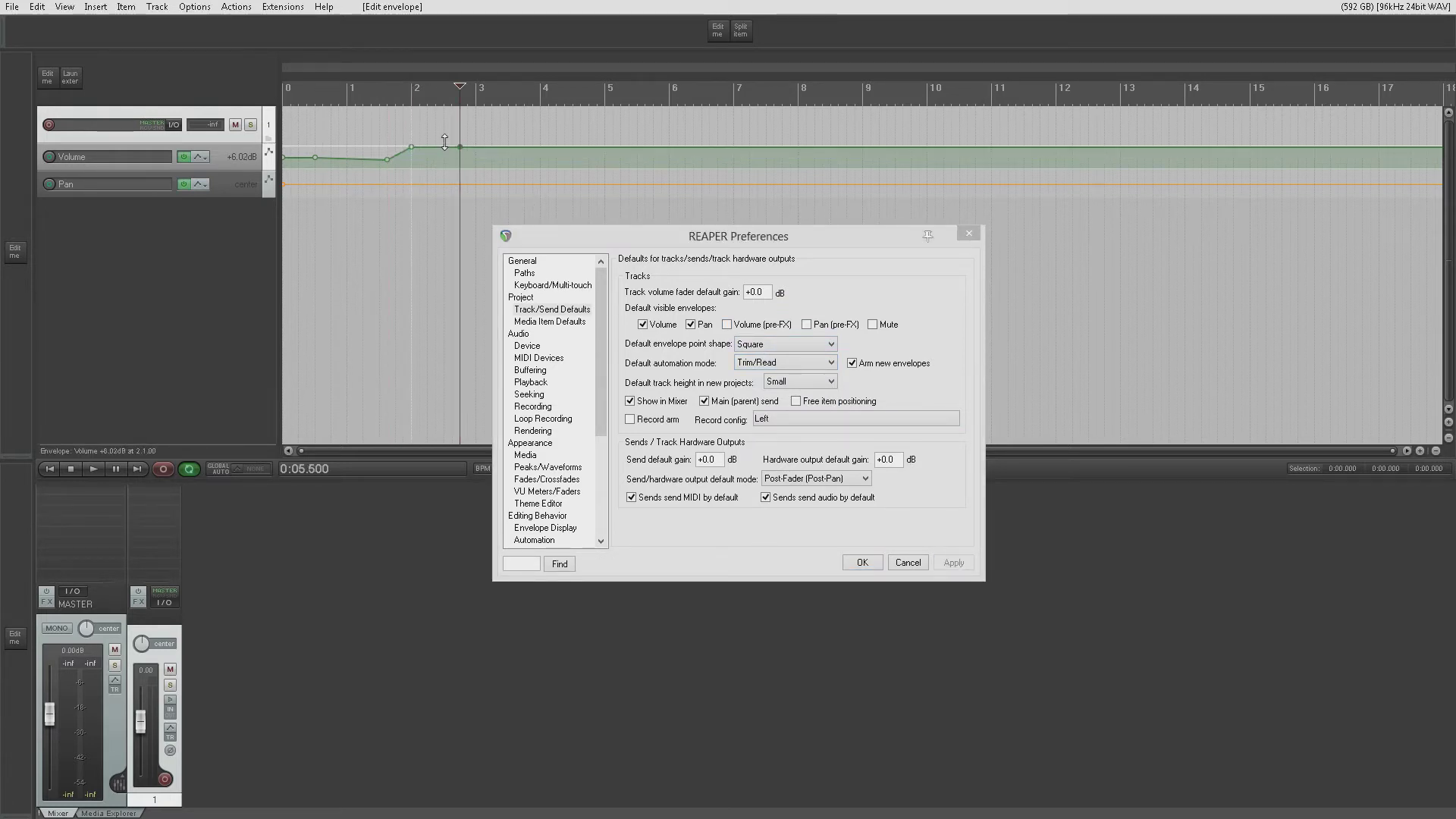
pyautogui.moveTo(444, 159); pyautogui.dragTo(444, 144)
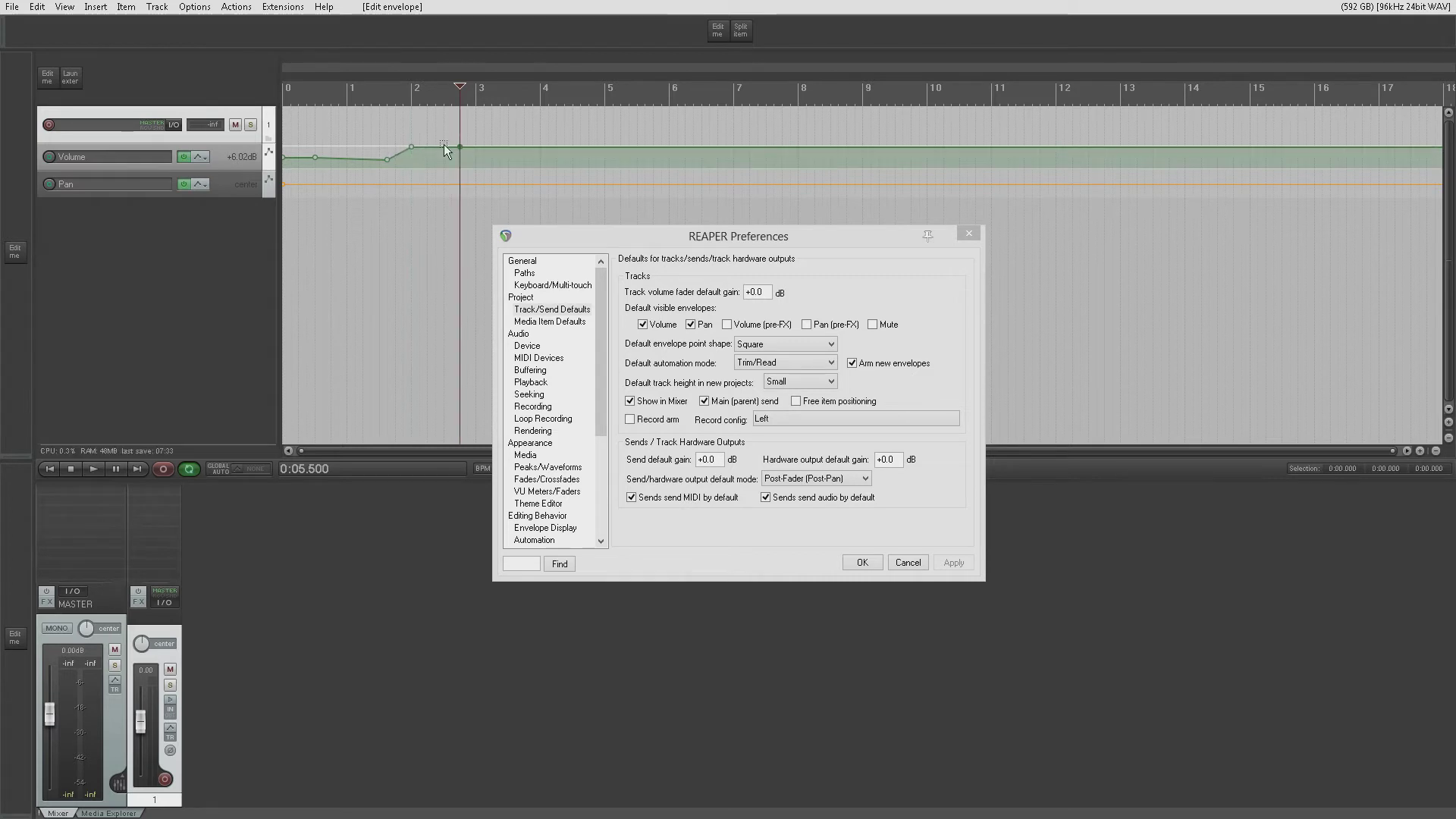
# Step: Remove the existing track and add a new one to the project
pyautogui.rightClick(237, 129)
pyautogui.moveTo(303, 147)
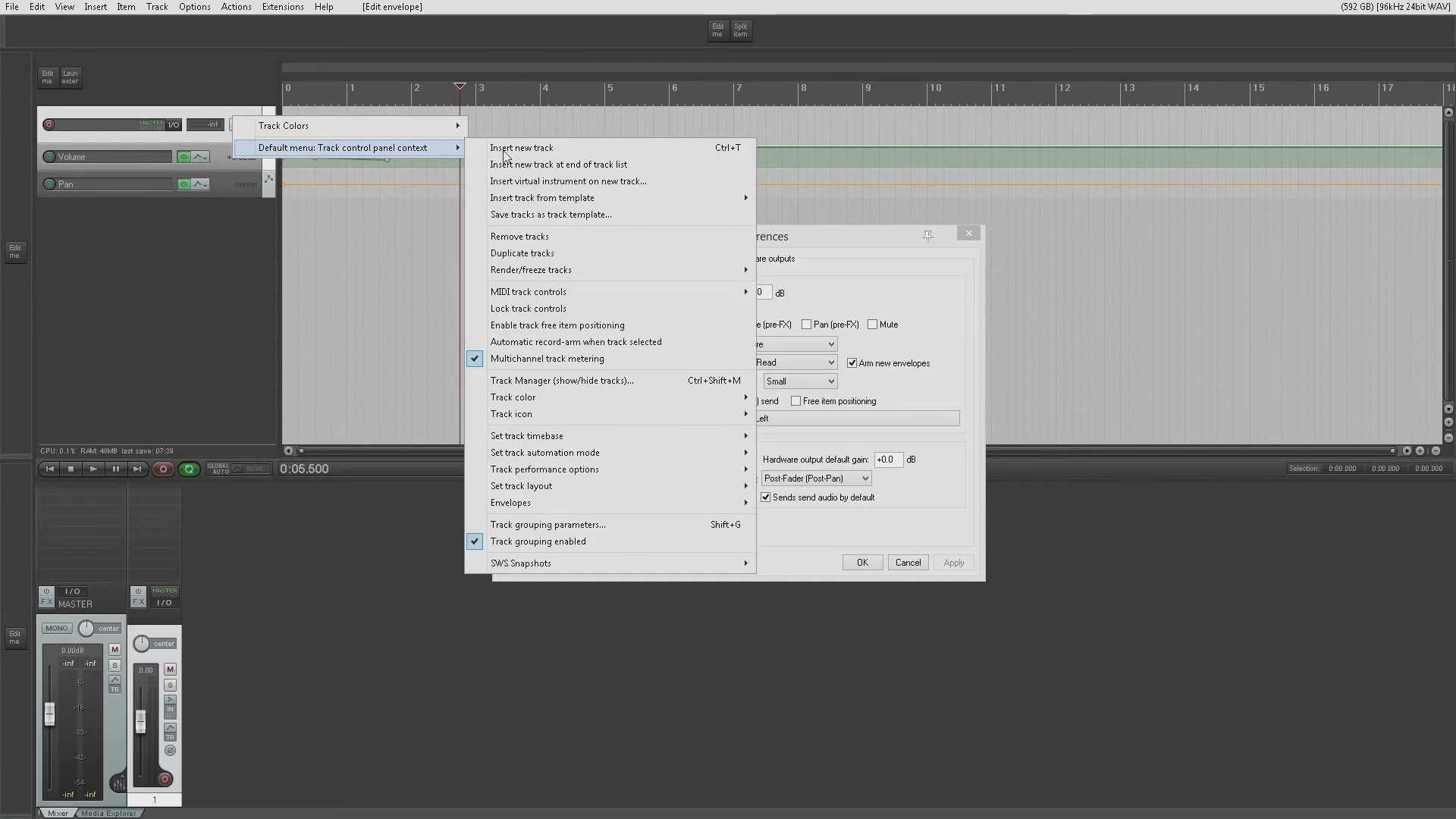
pyautogui.click(559, 237)
pyautogui.doubleClick(148, 127)
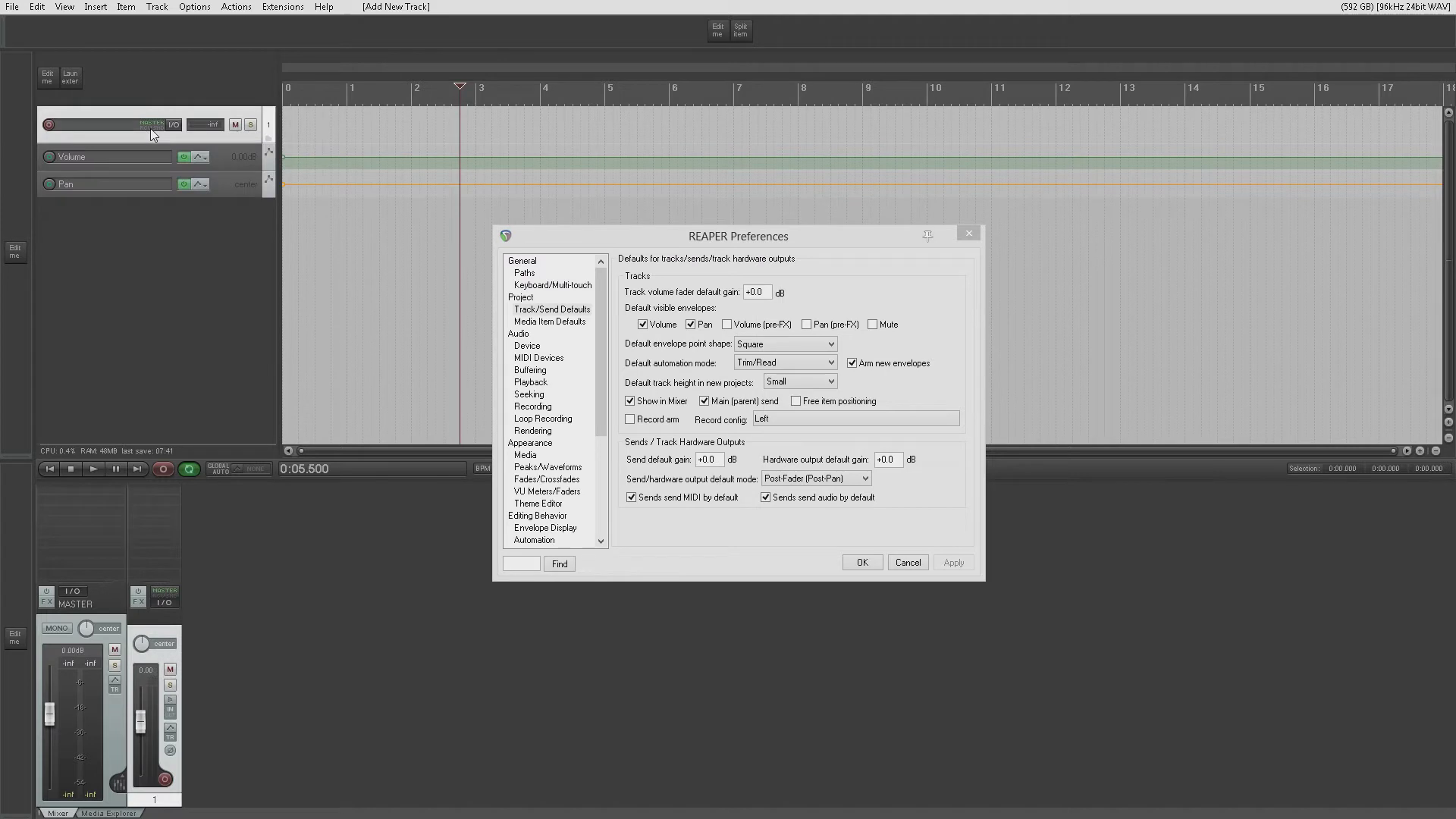
# Step: Add points to the new track's volume envelope just past ruler mark 1 and at 5.75 s, and raise the segment between them
pyautogui.click(355, 157)
pyautogui.click(464, 159)
pyautogui.moveTo(417, 157); pyautogui.dragTo(426, 137)
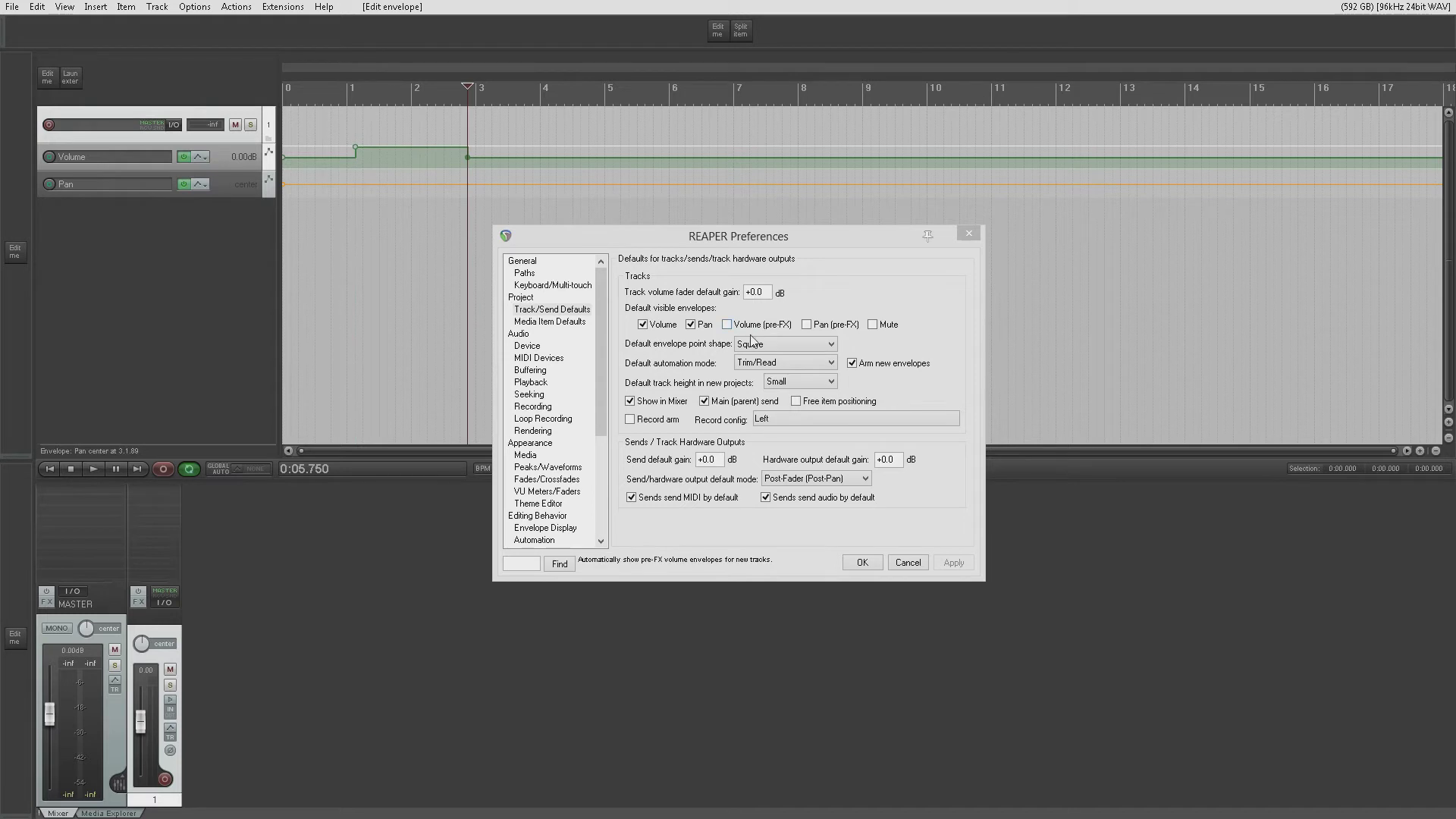
# Step: Set the default envelope point shape to Linear and apply the preference
pyautogui.click(813, 343)
pyautogui.click(794, 357)
pyautogui.click(939, 562)
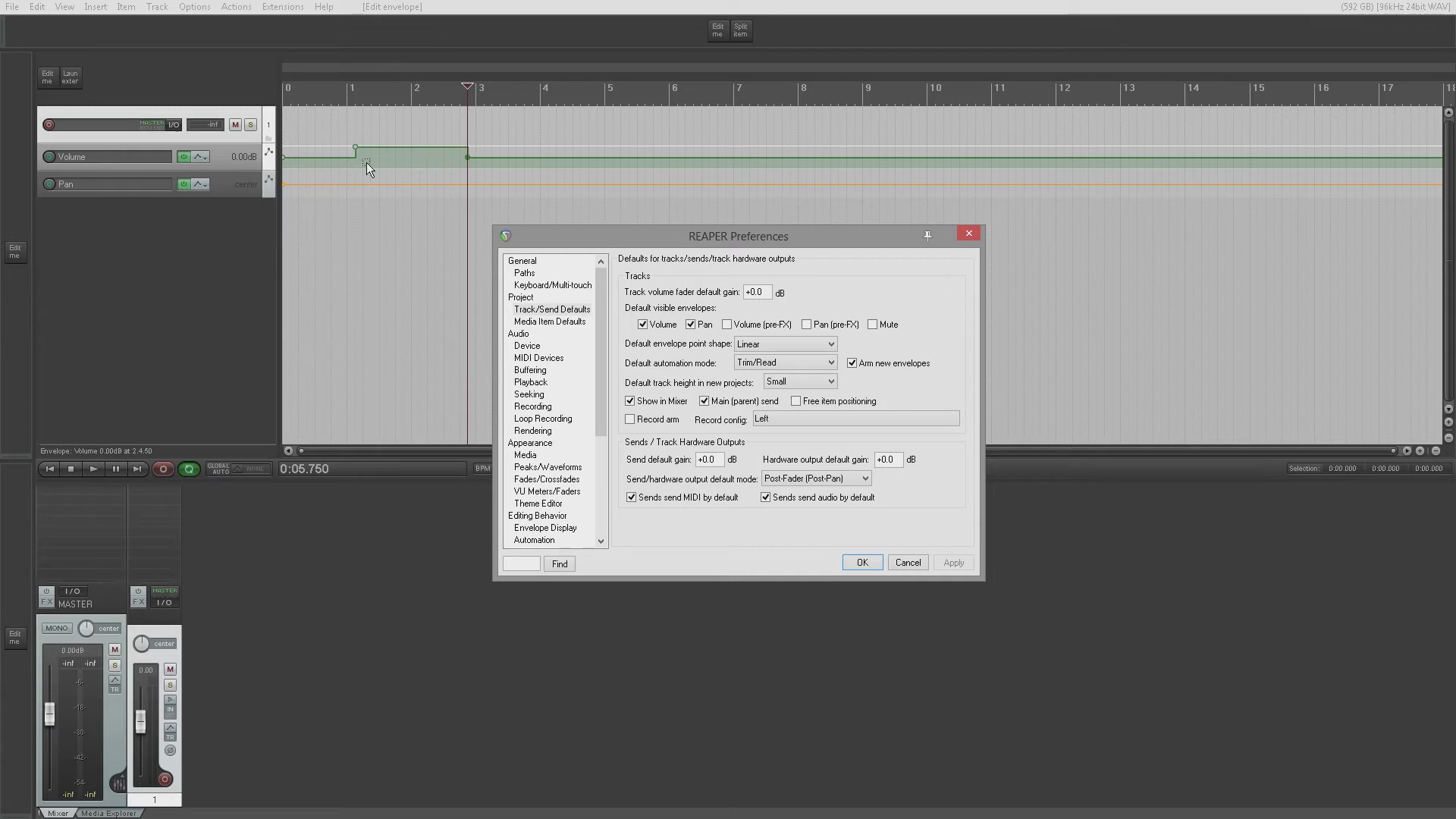
# Step: Examine the track's automation modes, the default automation mode choices and the Arm new envelopes option
pyautogui.rightClick(58, 165)
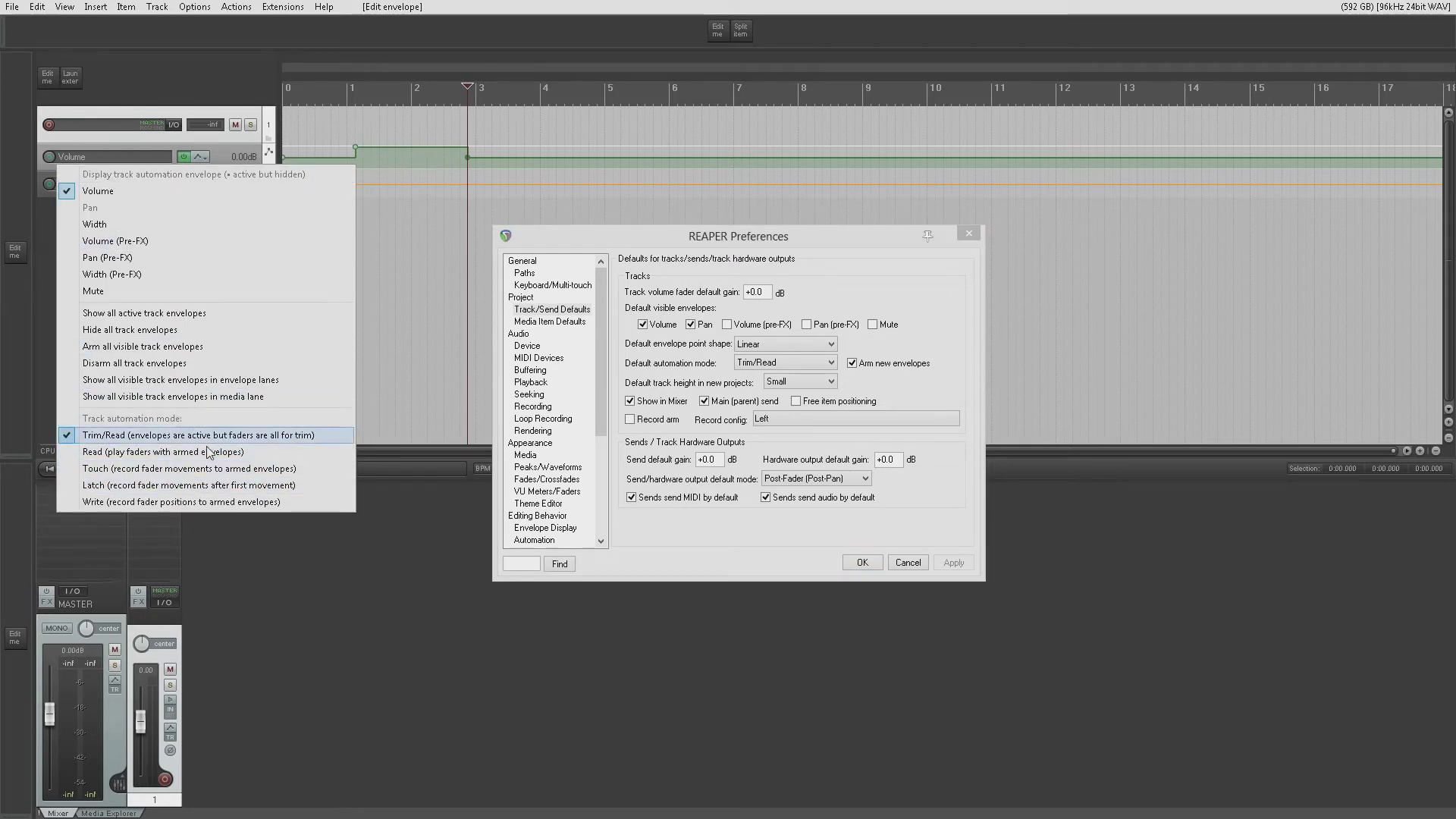
pyautogui.click(902, 344)
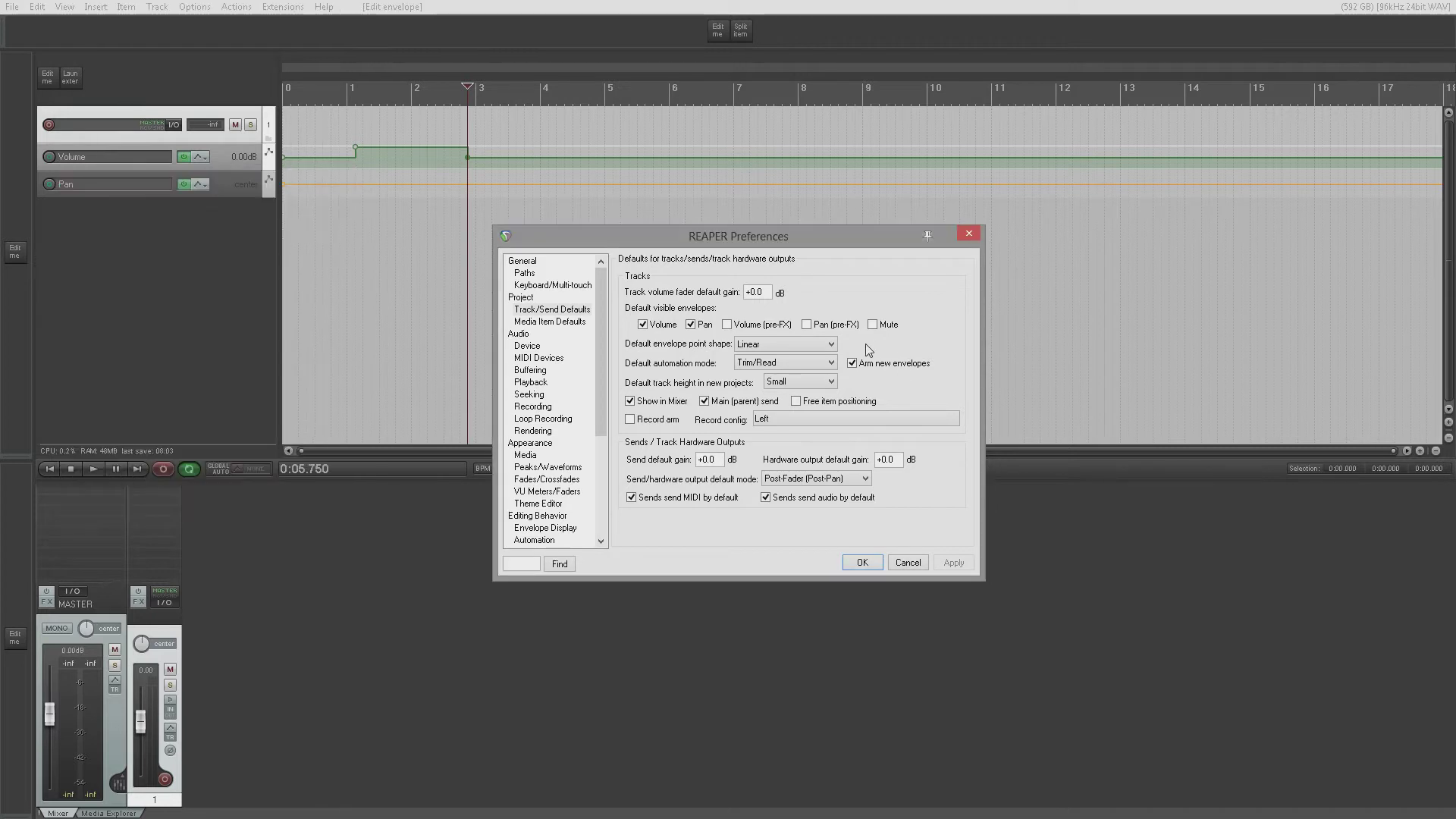
pyautogui.click(796, 362)
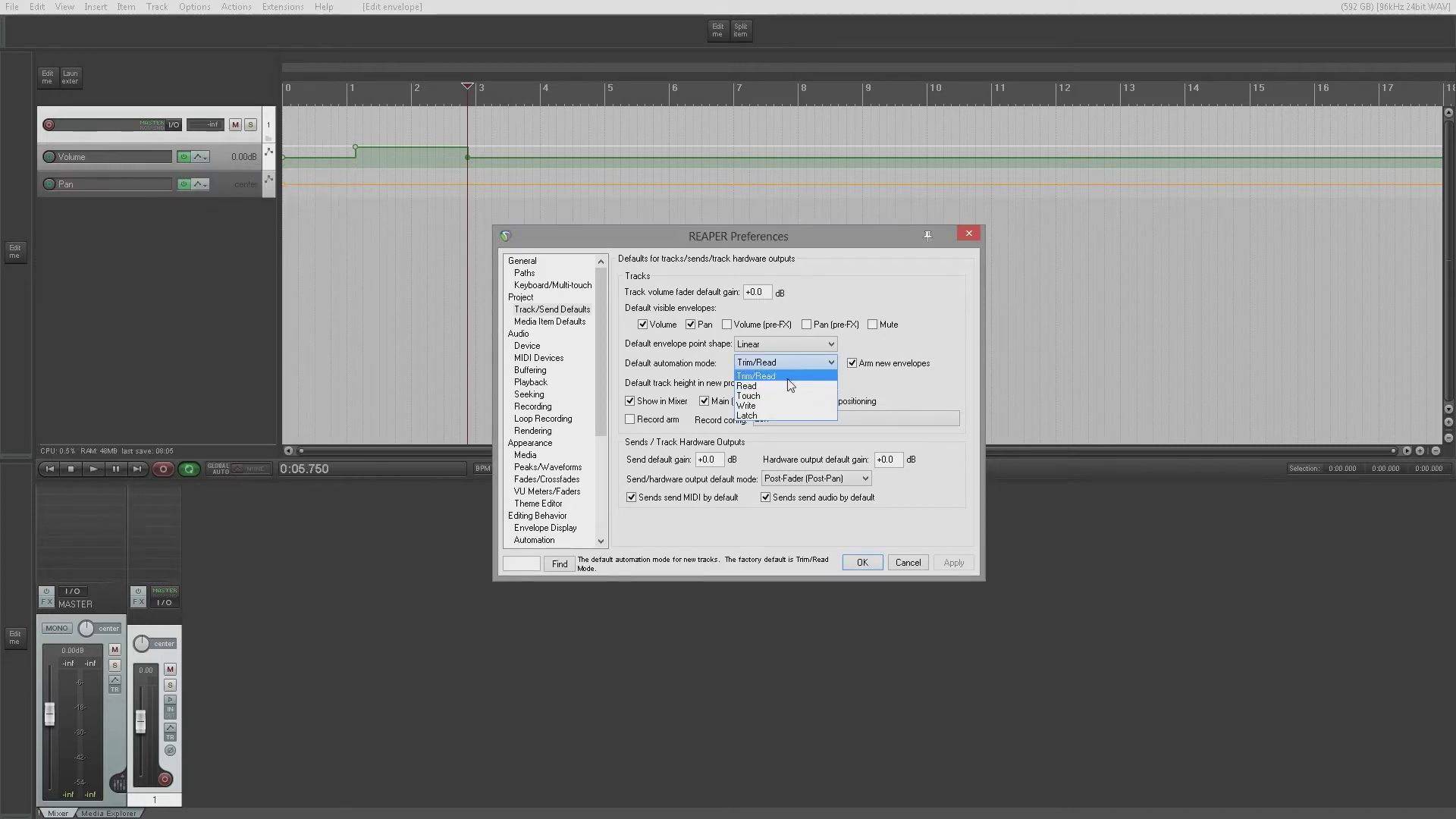
pyautogui.click(926, 344)
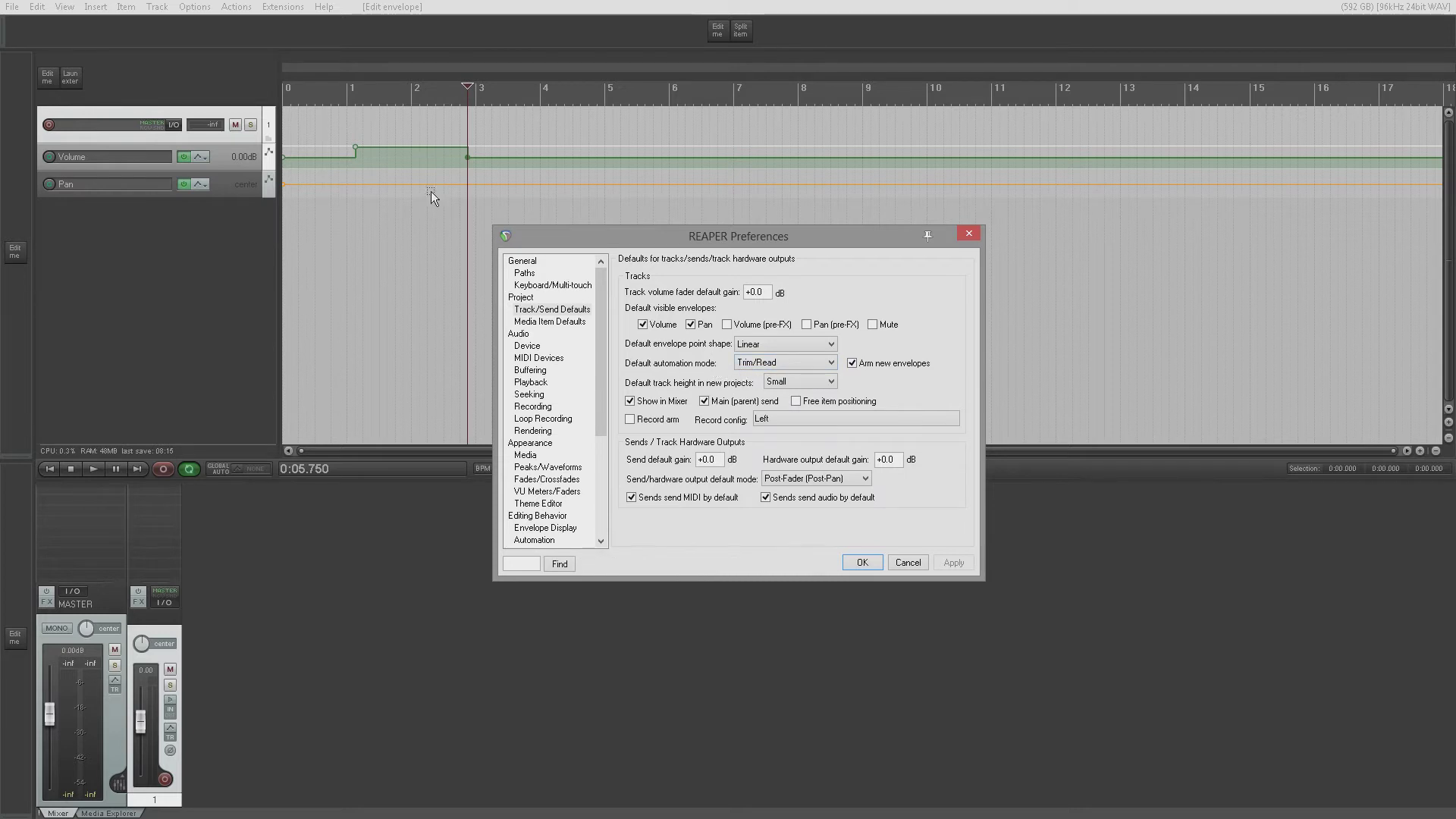
pyautogui.click(853, 363)
pyautogui.click(853, 362)
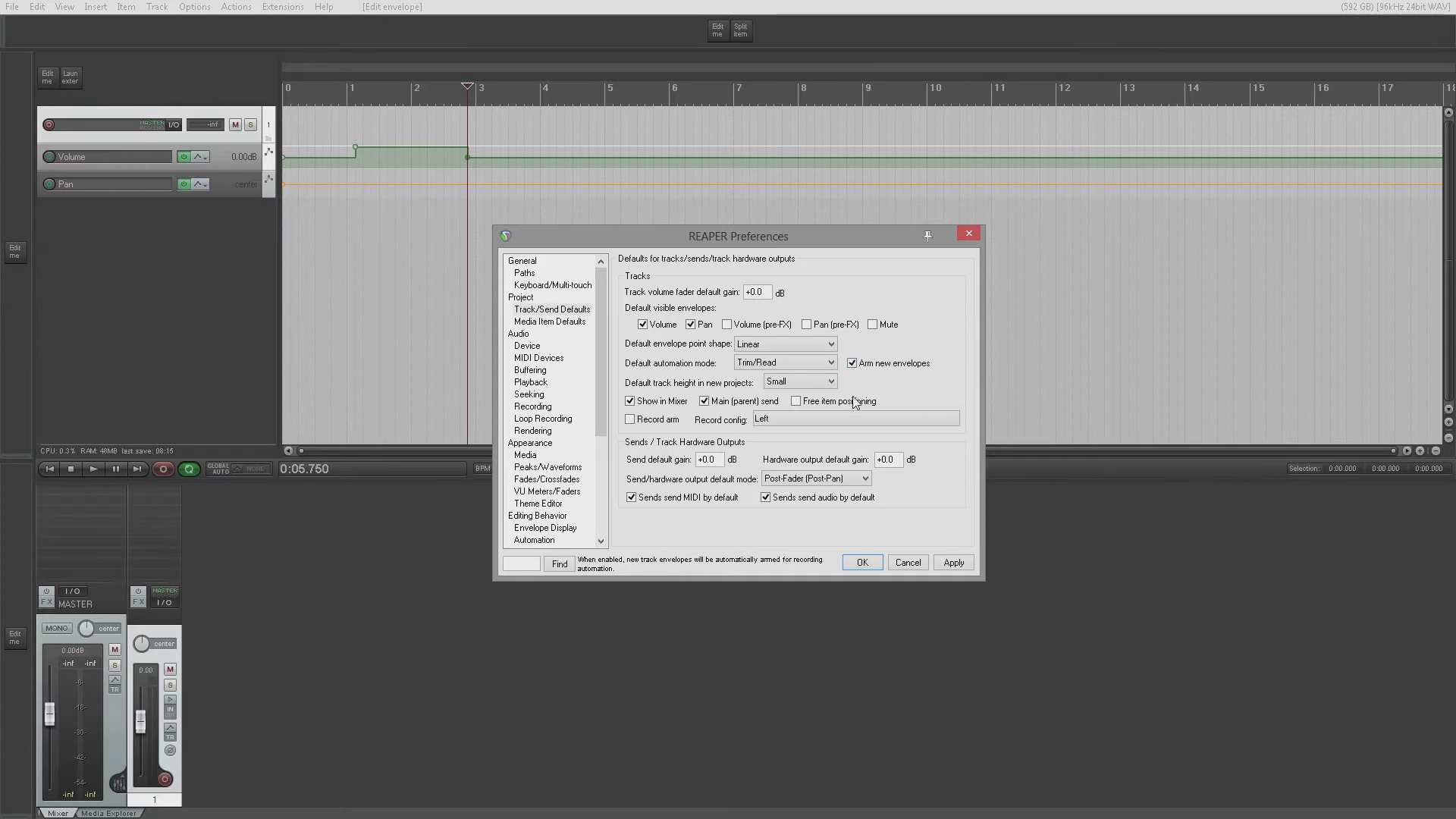
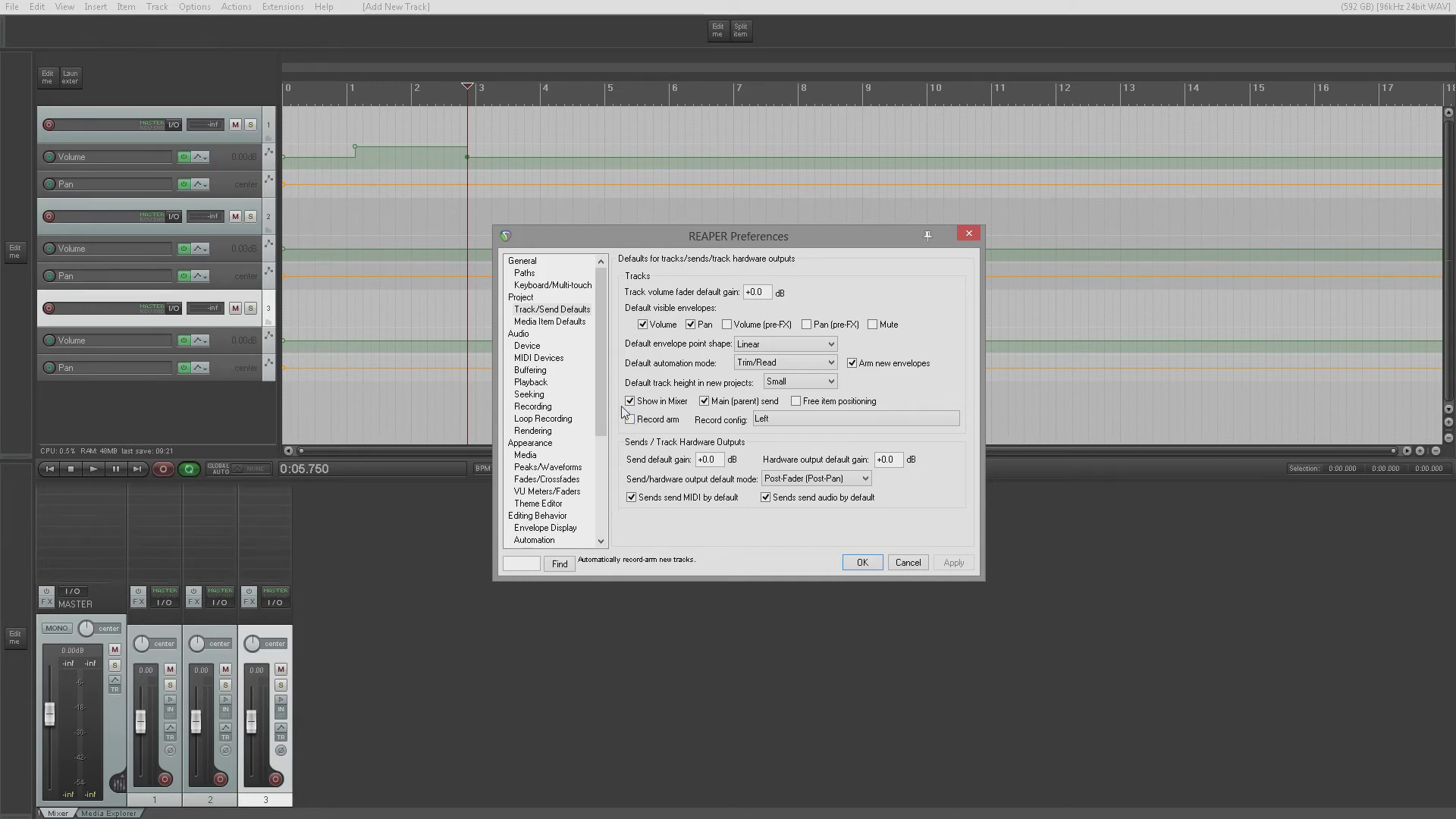
# Step: Toggle track 1's record arm on and off, and compare the default Record config options with the track's own recording options
pyautogui.click(48, 124)
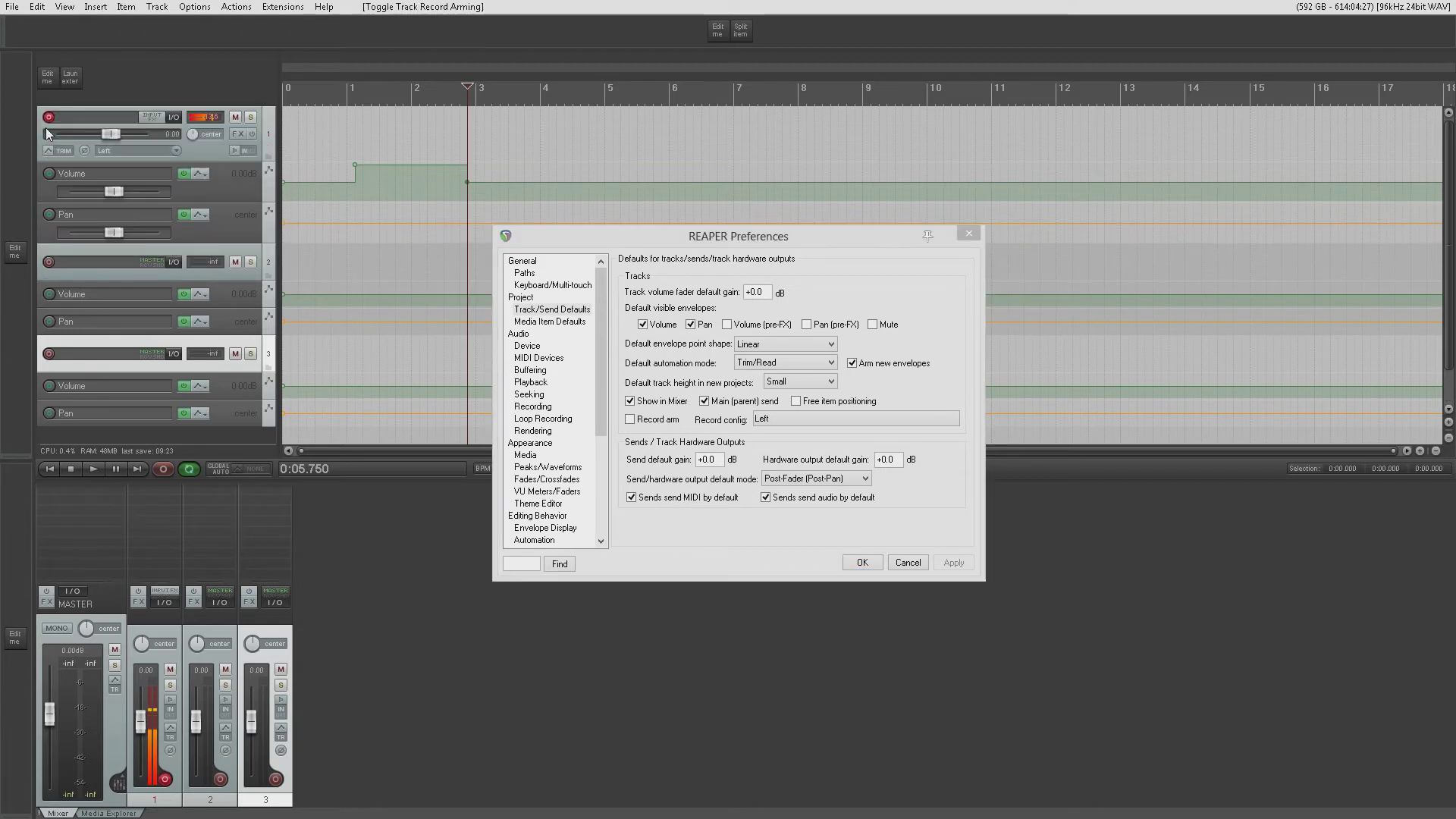
pyautogui.click(48, 120)
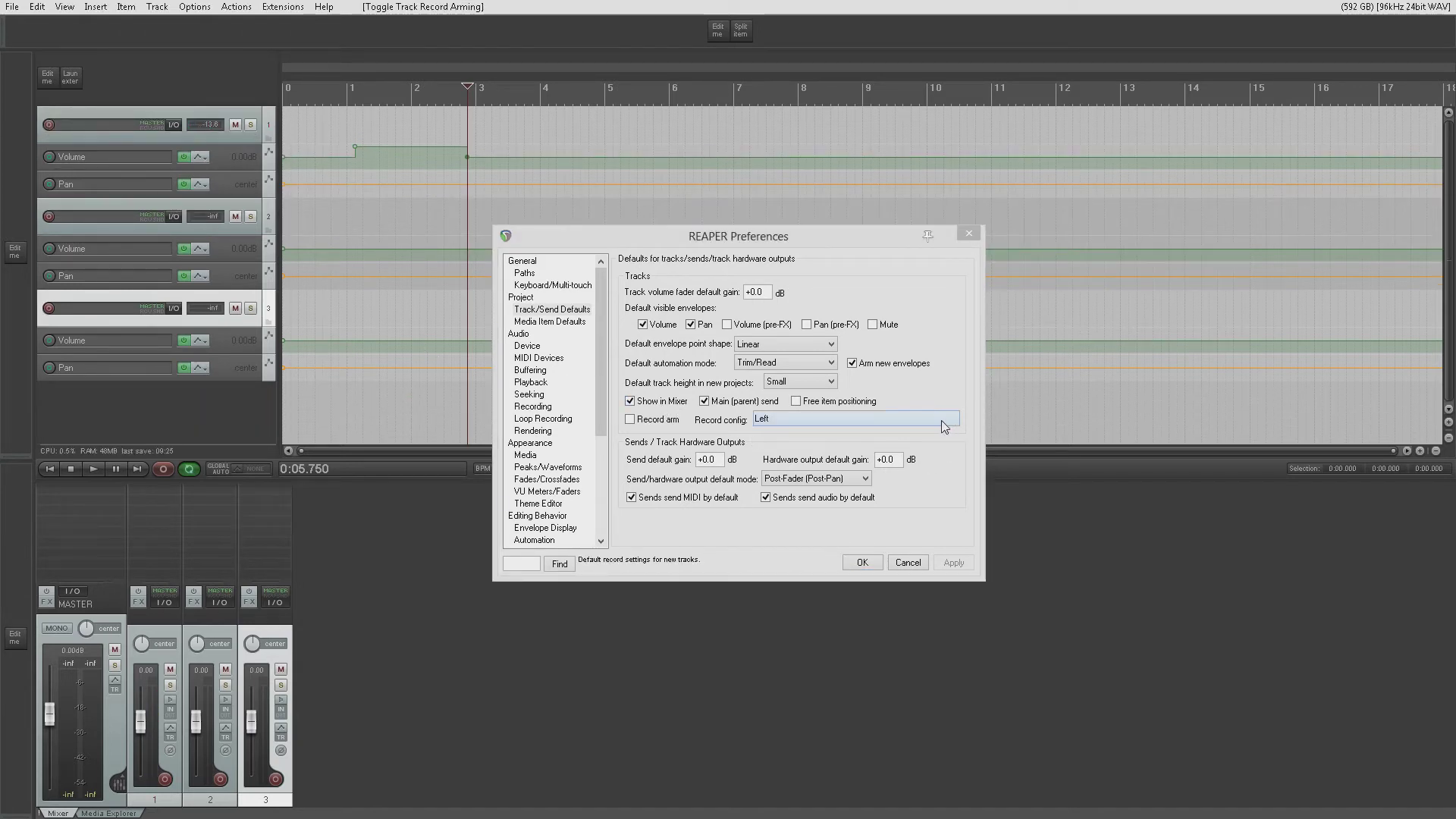
pyautogui.click(851, 419)
pyautogui.click(851, 418)
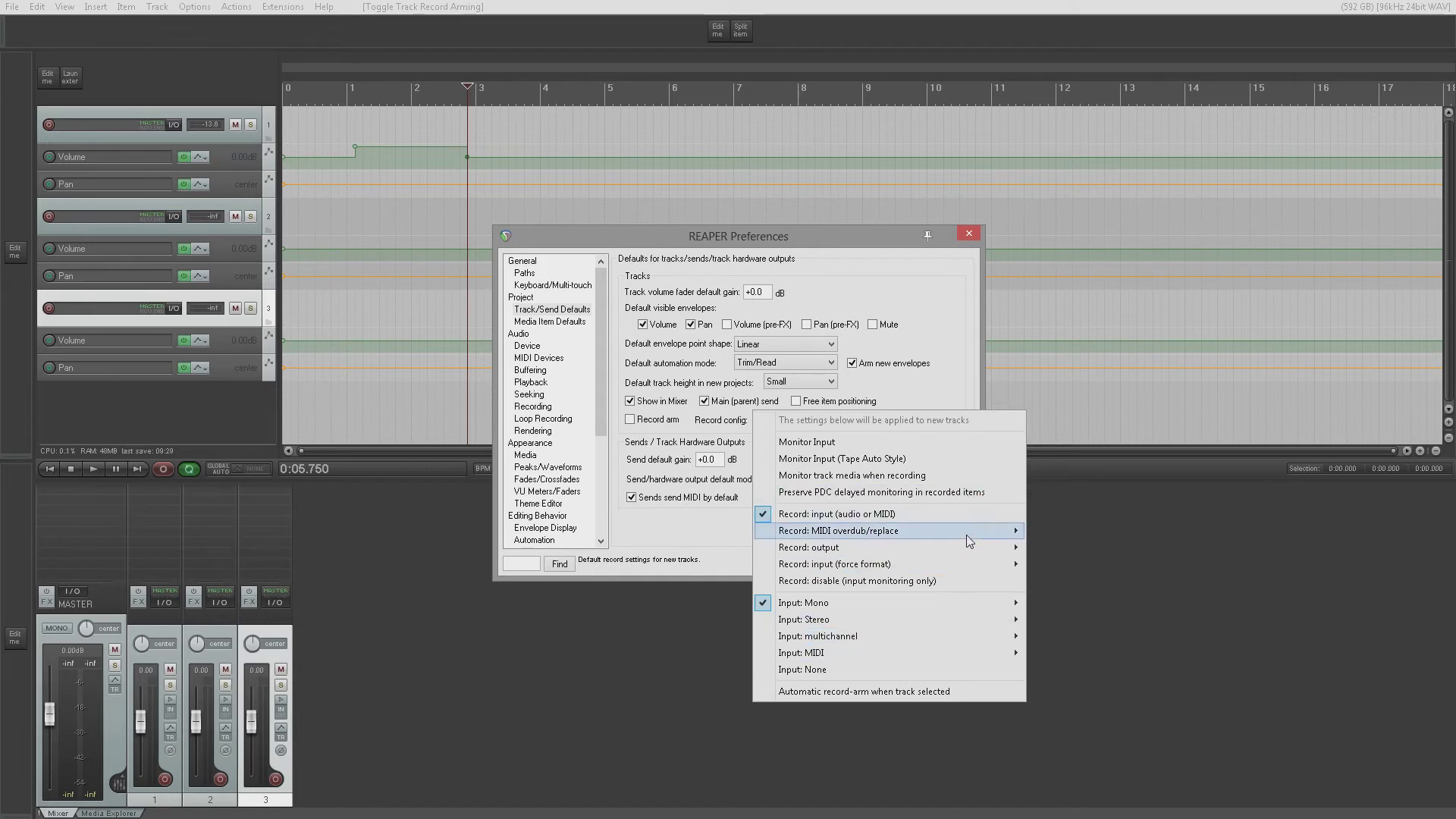
pyautogui.moveTo(937, 529)
pyautogui.rightClick(50, 126)
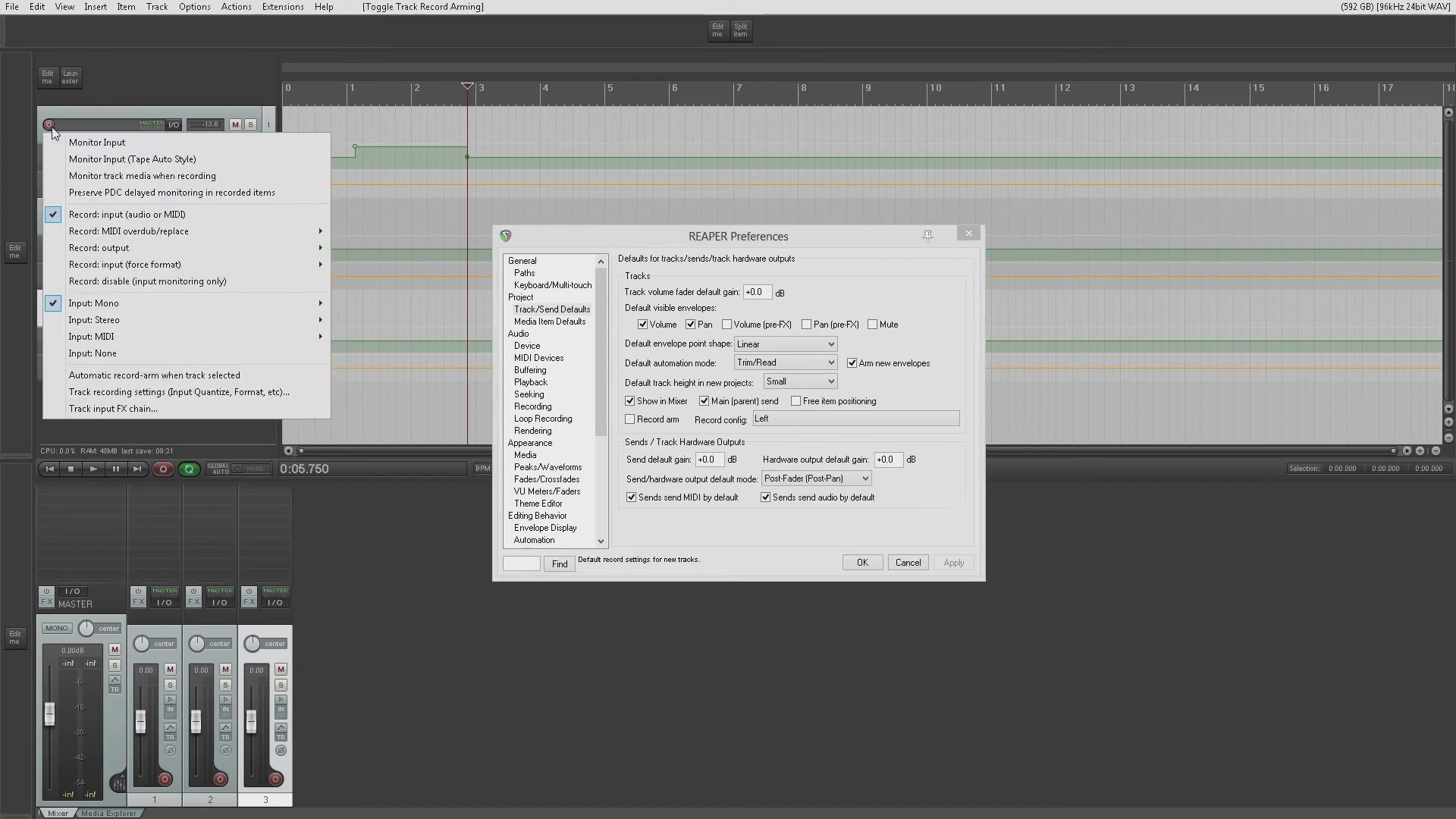
pyautogui.click(80, 112)
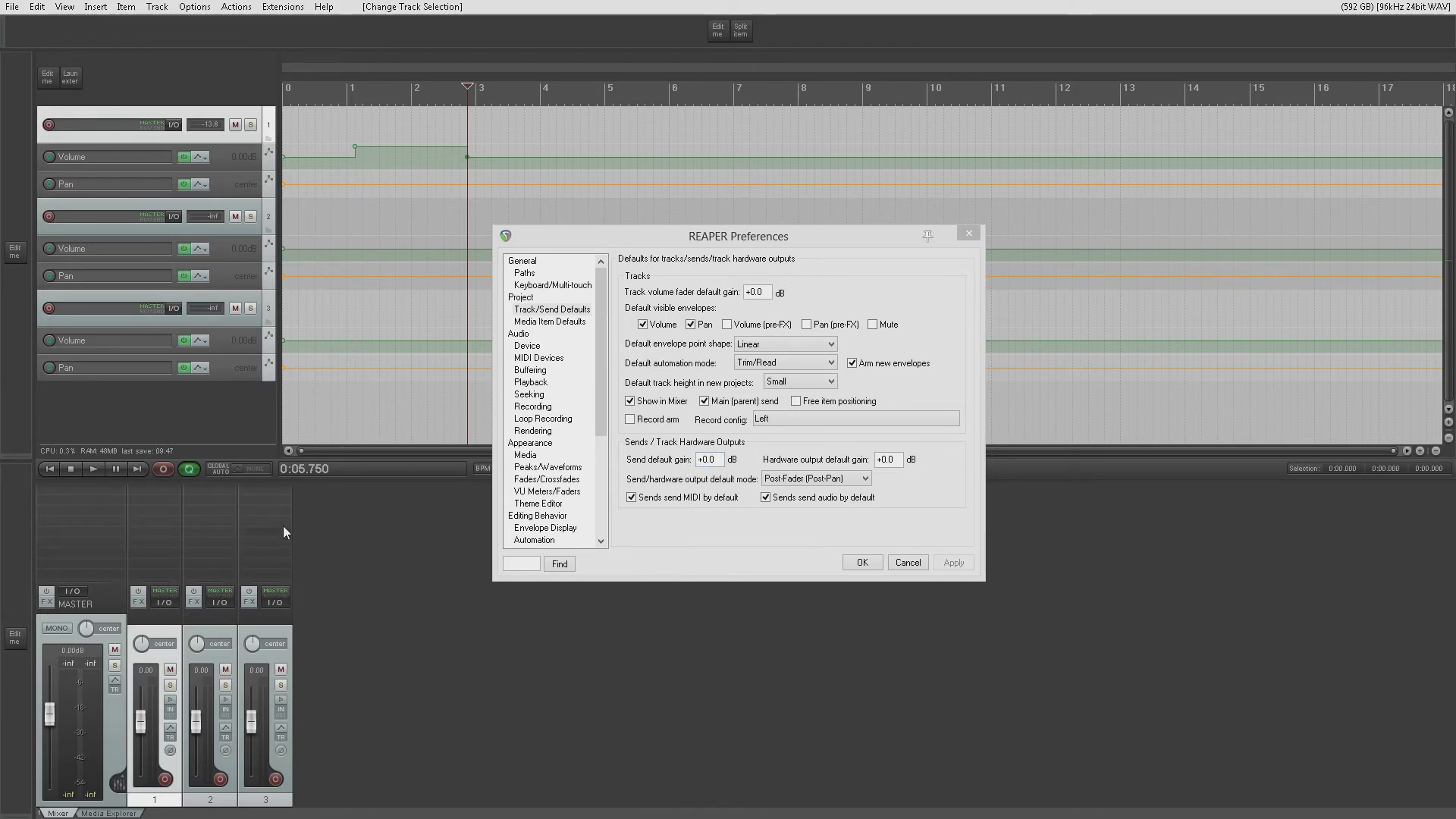
# Step: Create a send from track 2 to track 3 and close its send controls
pyautogui.moveTo(216, 607); pyautogui.dragTo(275, 602)
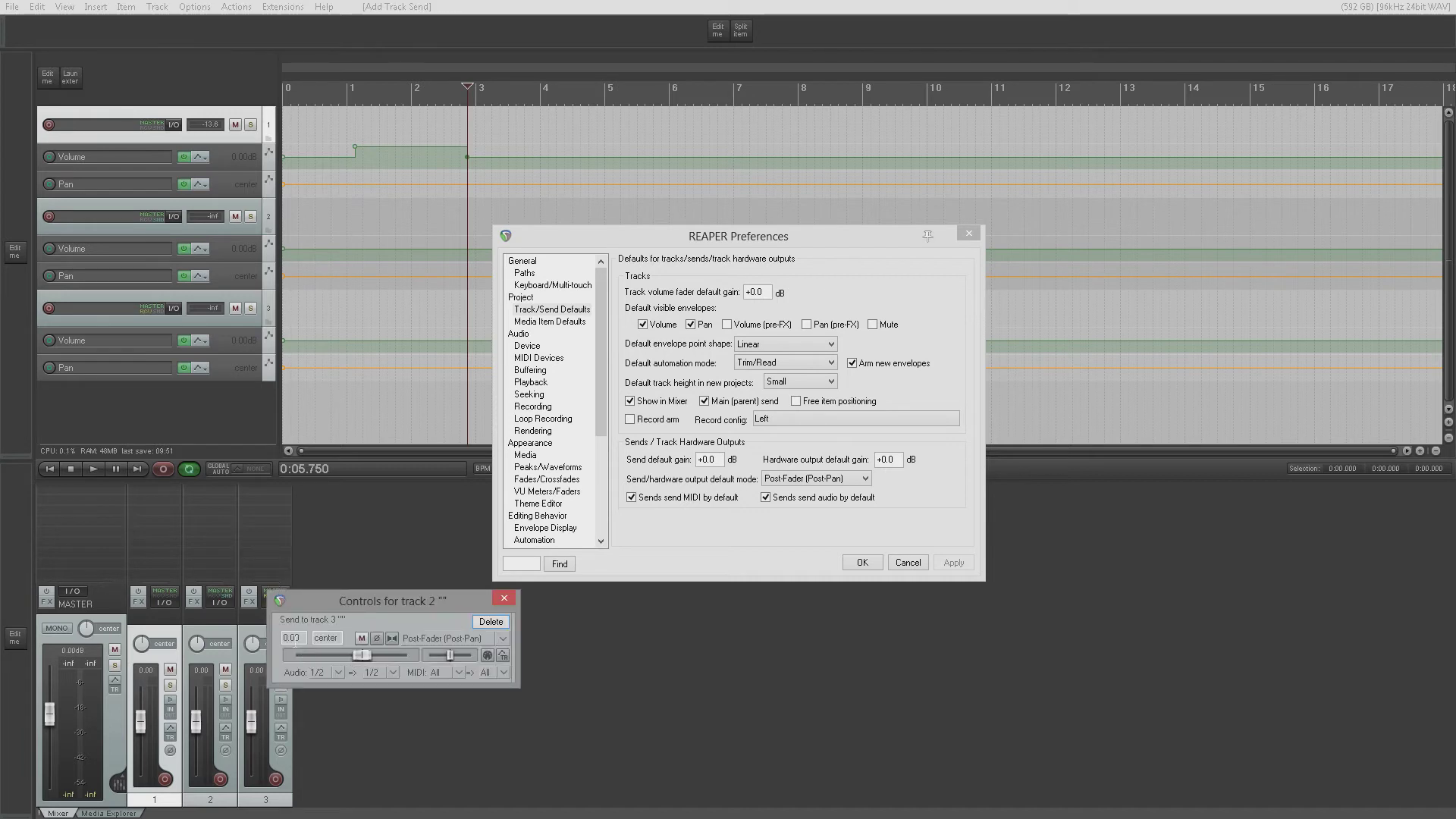
pyautogui.click(504, 598)
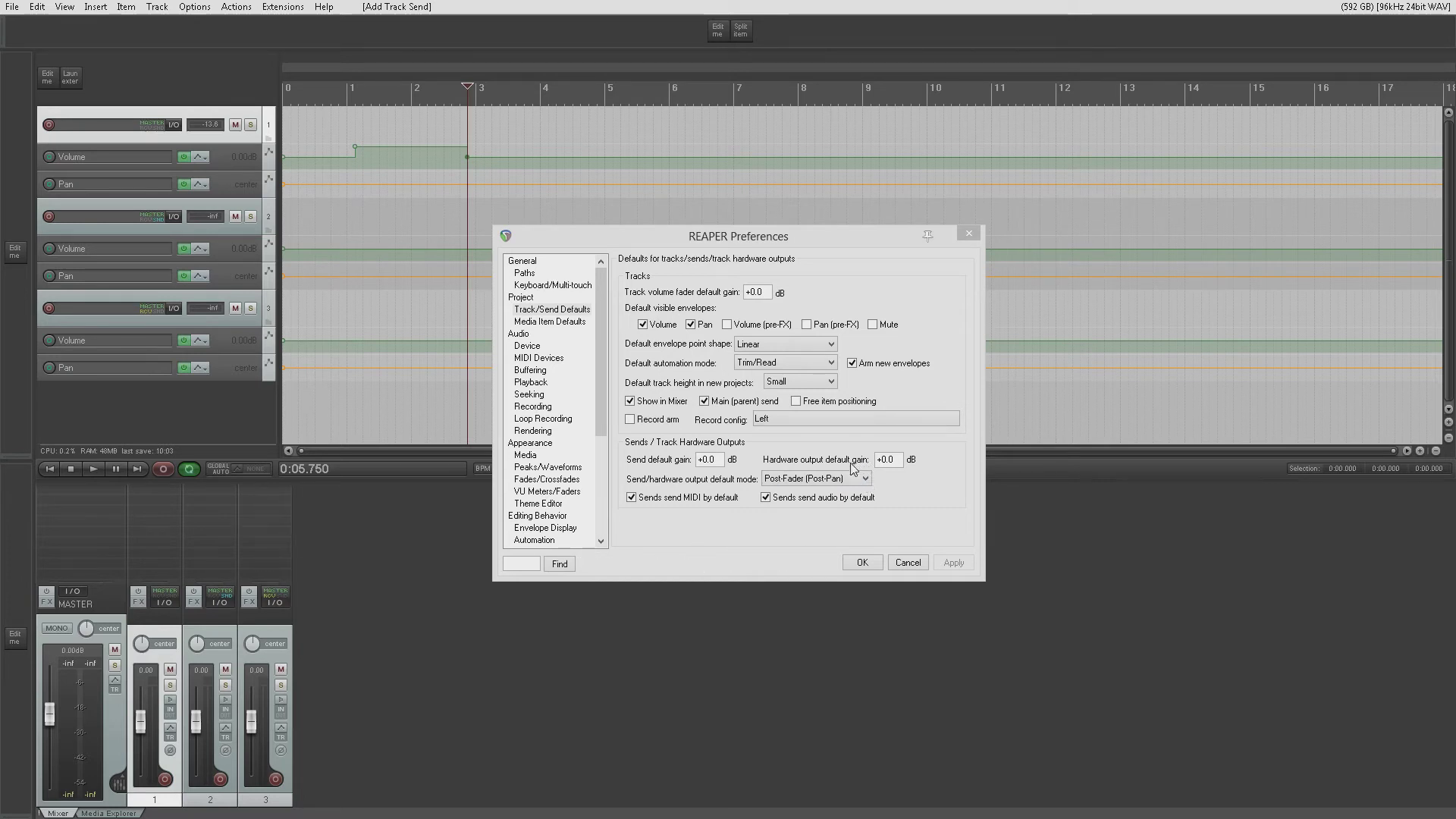
# Step: Examine the hardware output default gain, the send/hardware output default mode choices and the routing of track 3
pyautogui.click(888, 460)
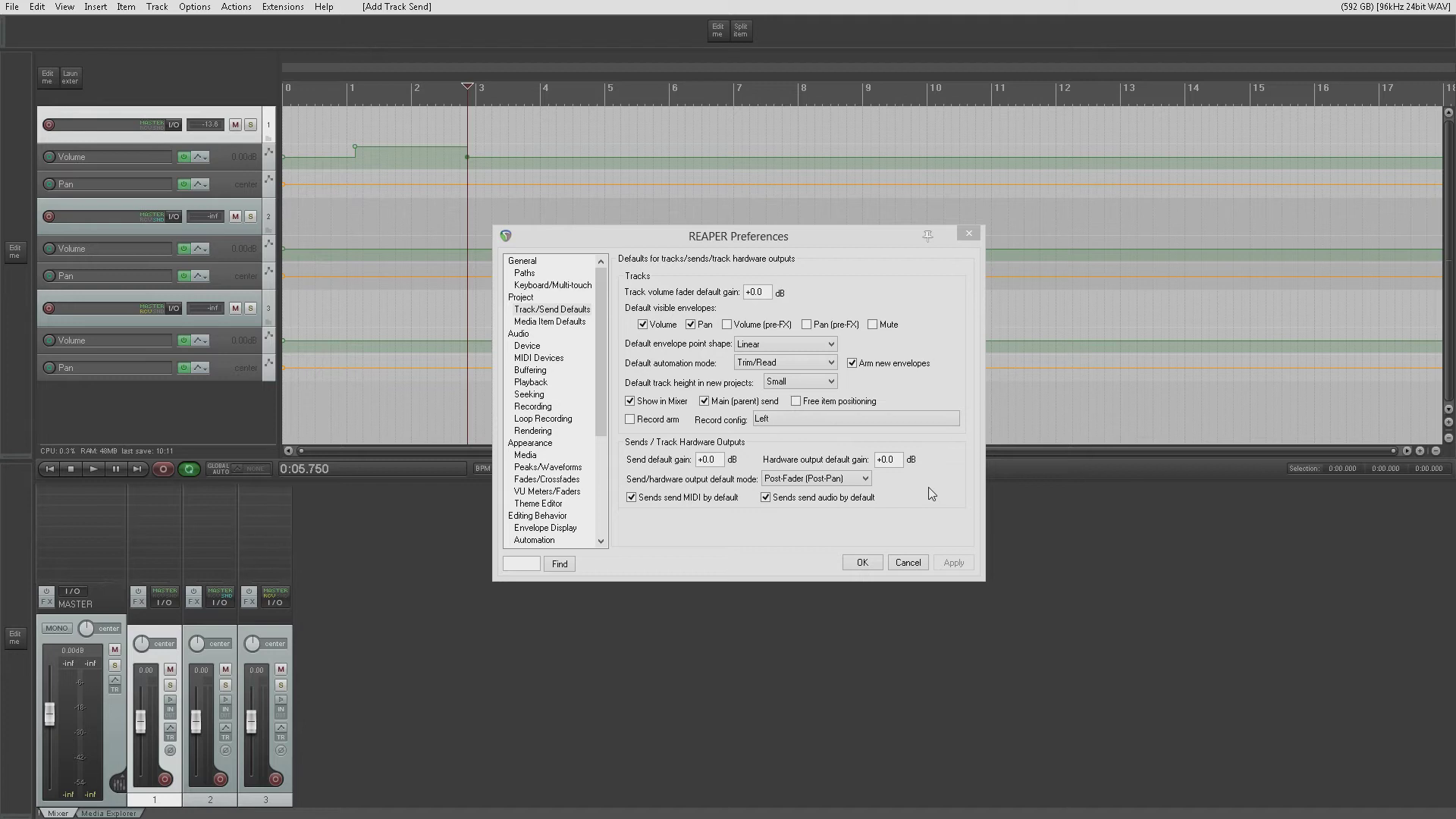
pyautogui.write('-')
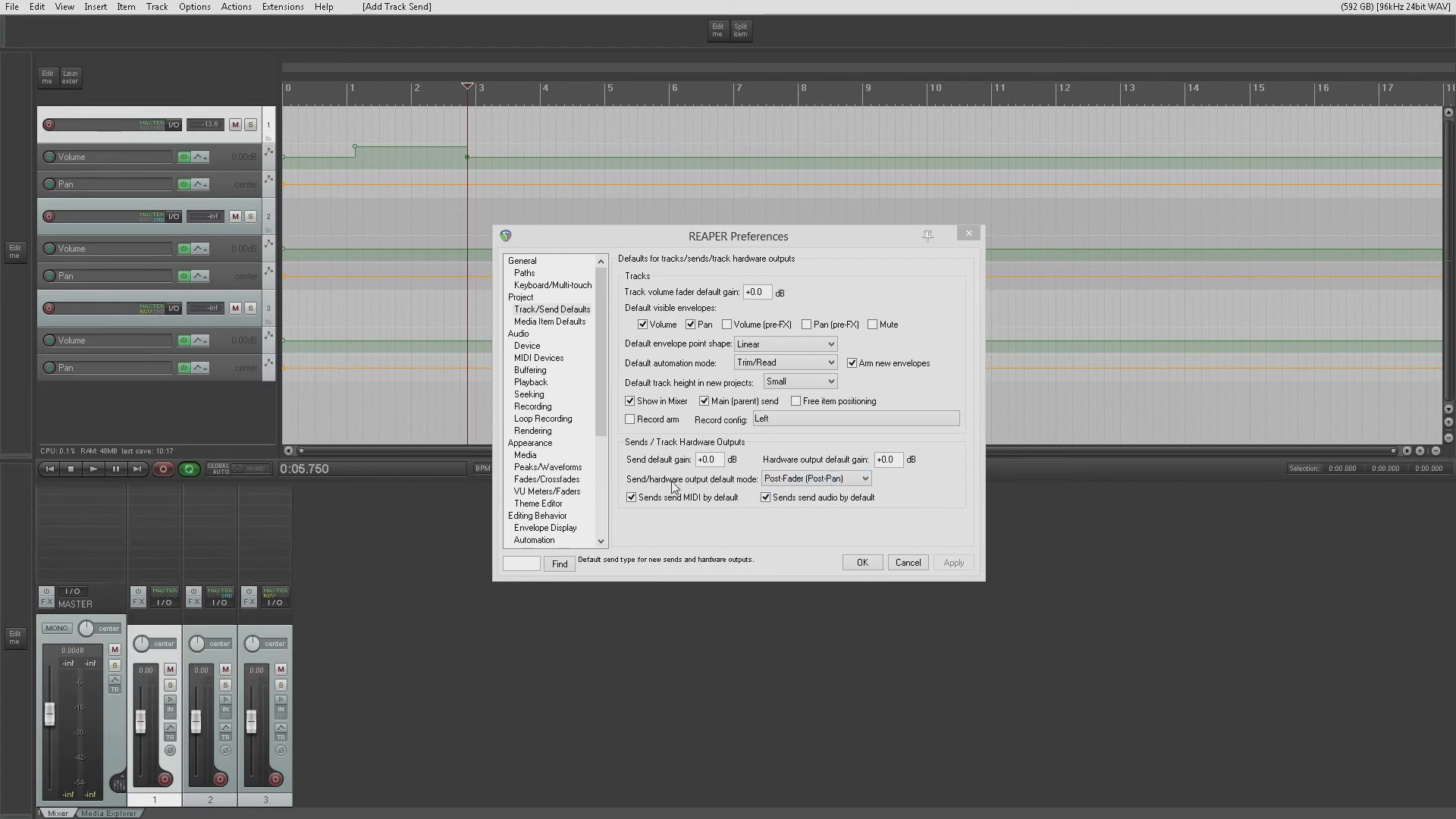
pyautogui.click(865, 479)
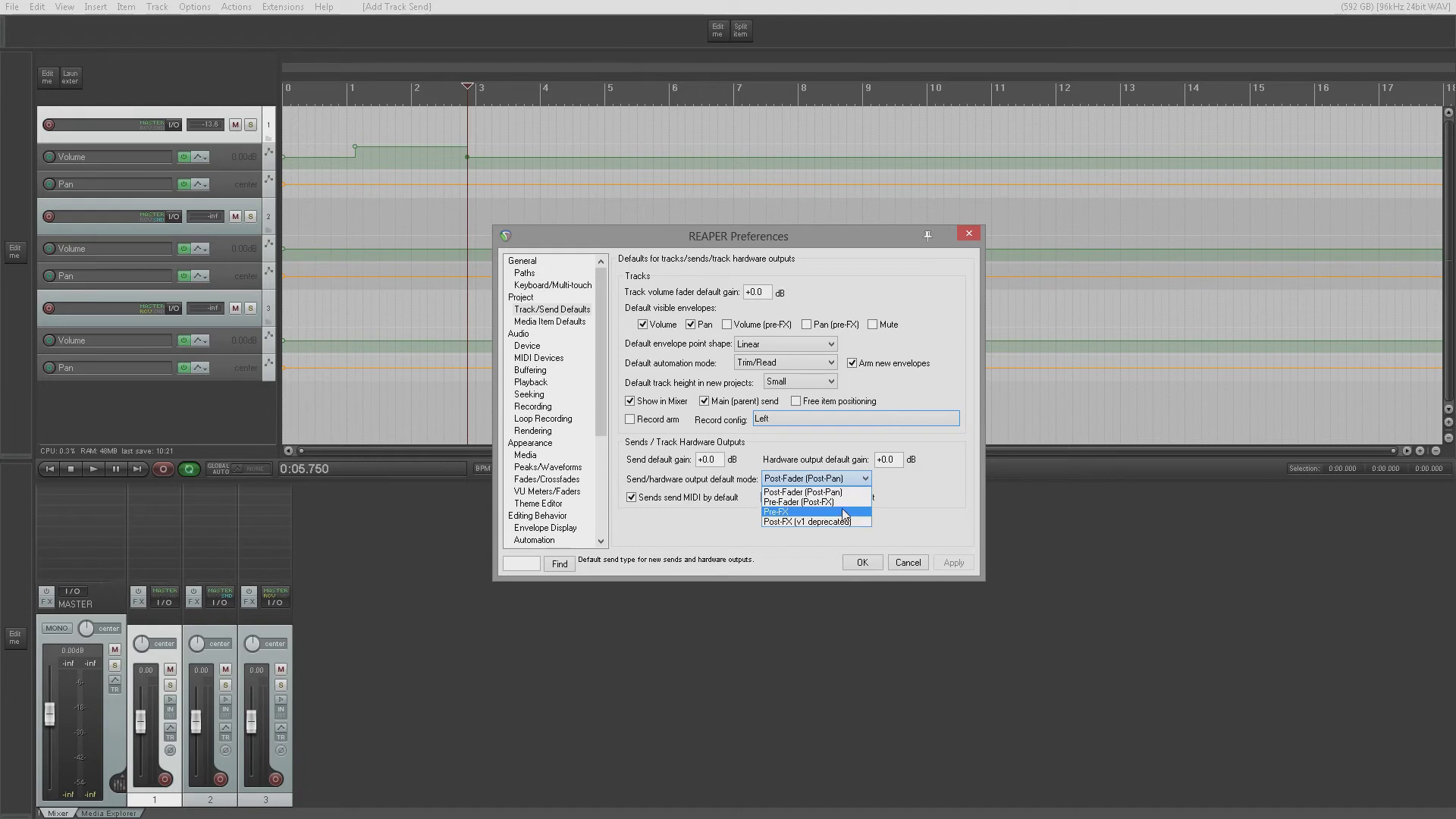
pyautogui.click(907, 507)
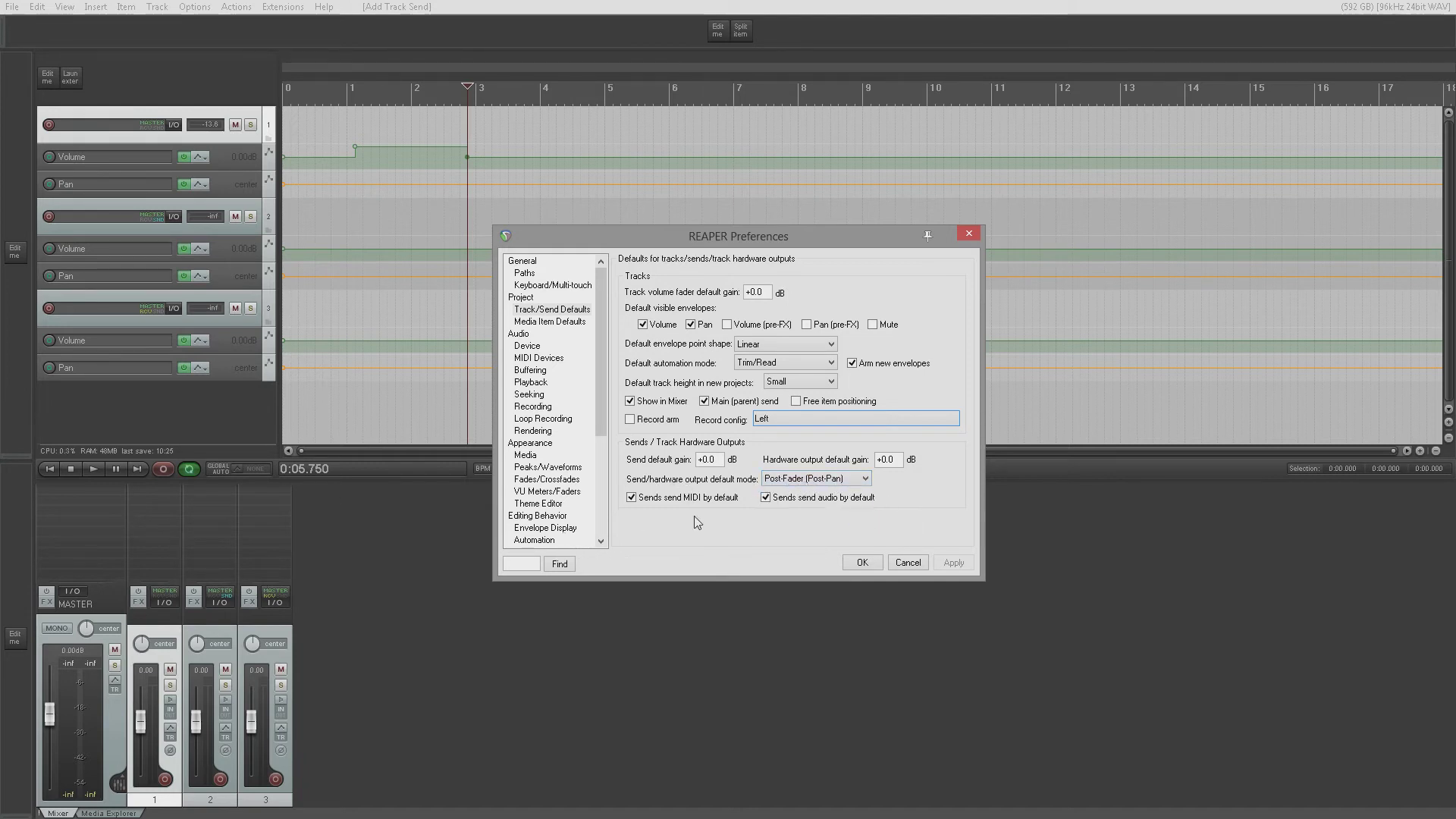
pyautogui.click(275, 602)
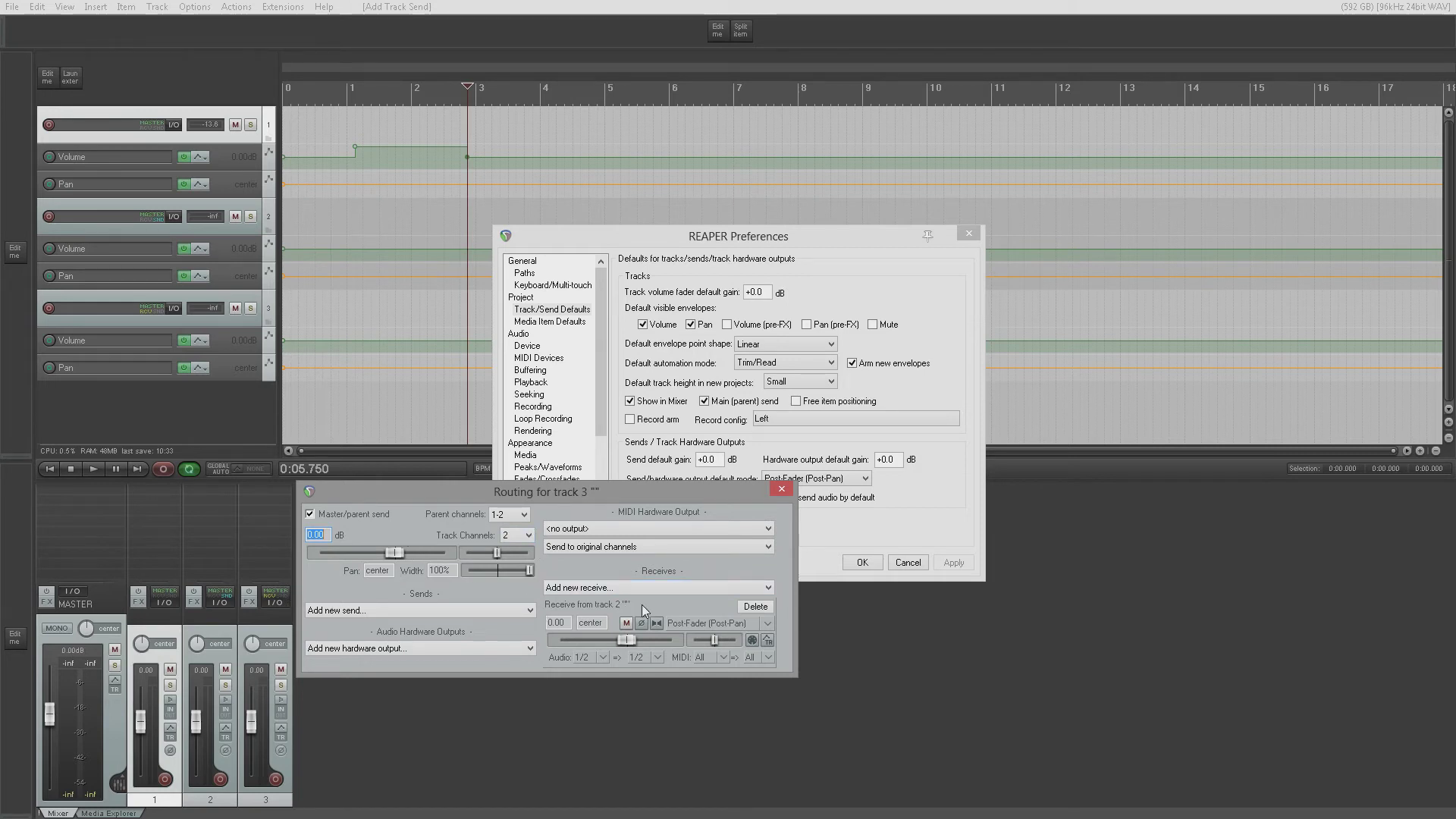
pyautogui.click(777, 493)
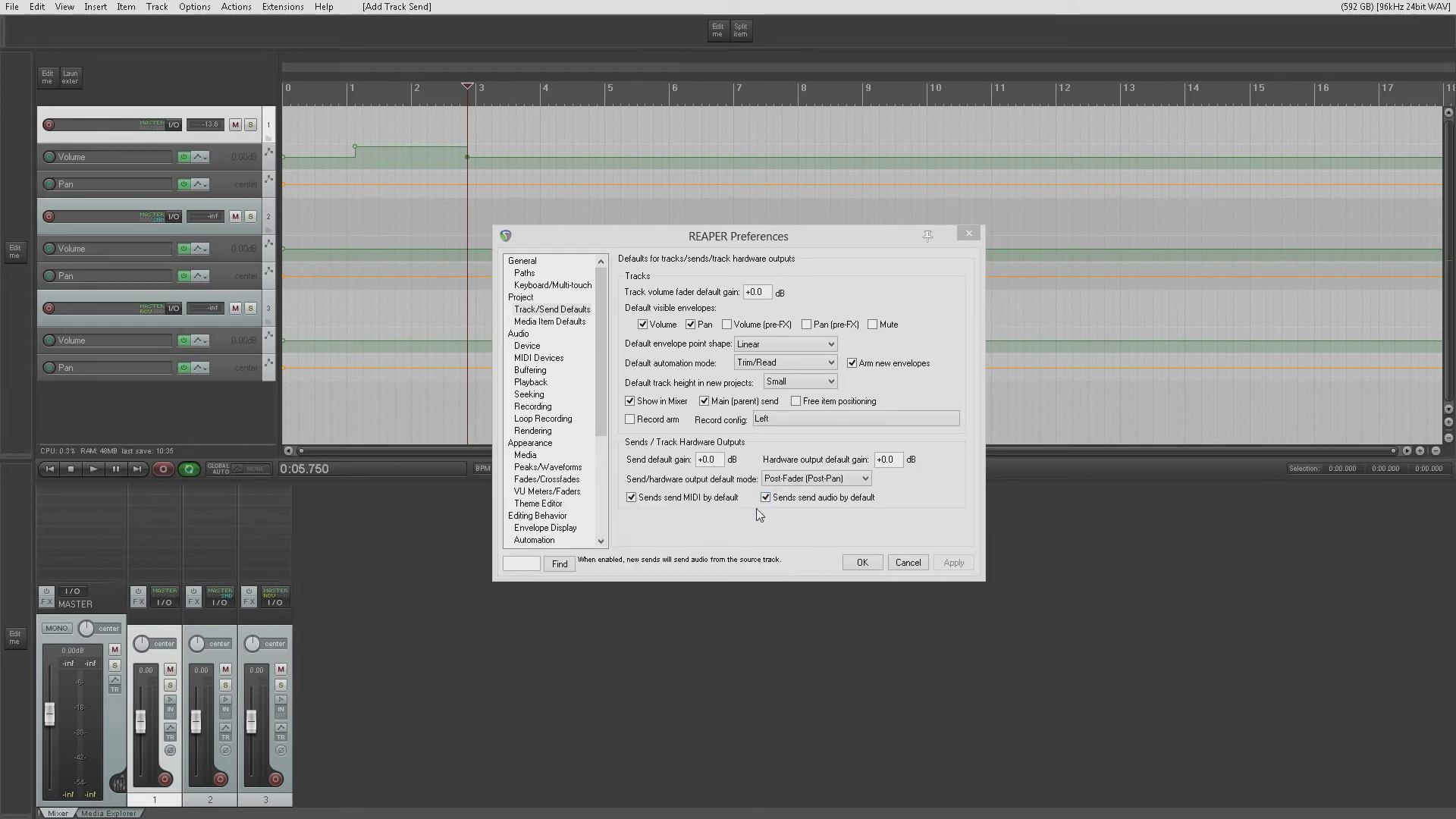
# Step: Select Post-Fader (Post-Pan) as the send/hardware output default mode
pyautogui.click(865, 478)
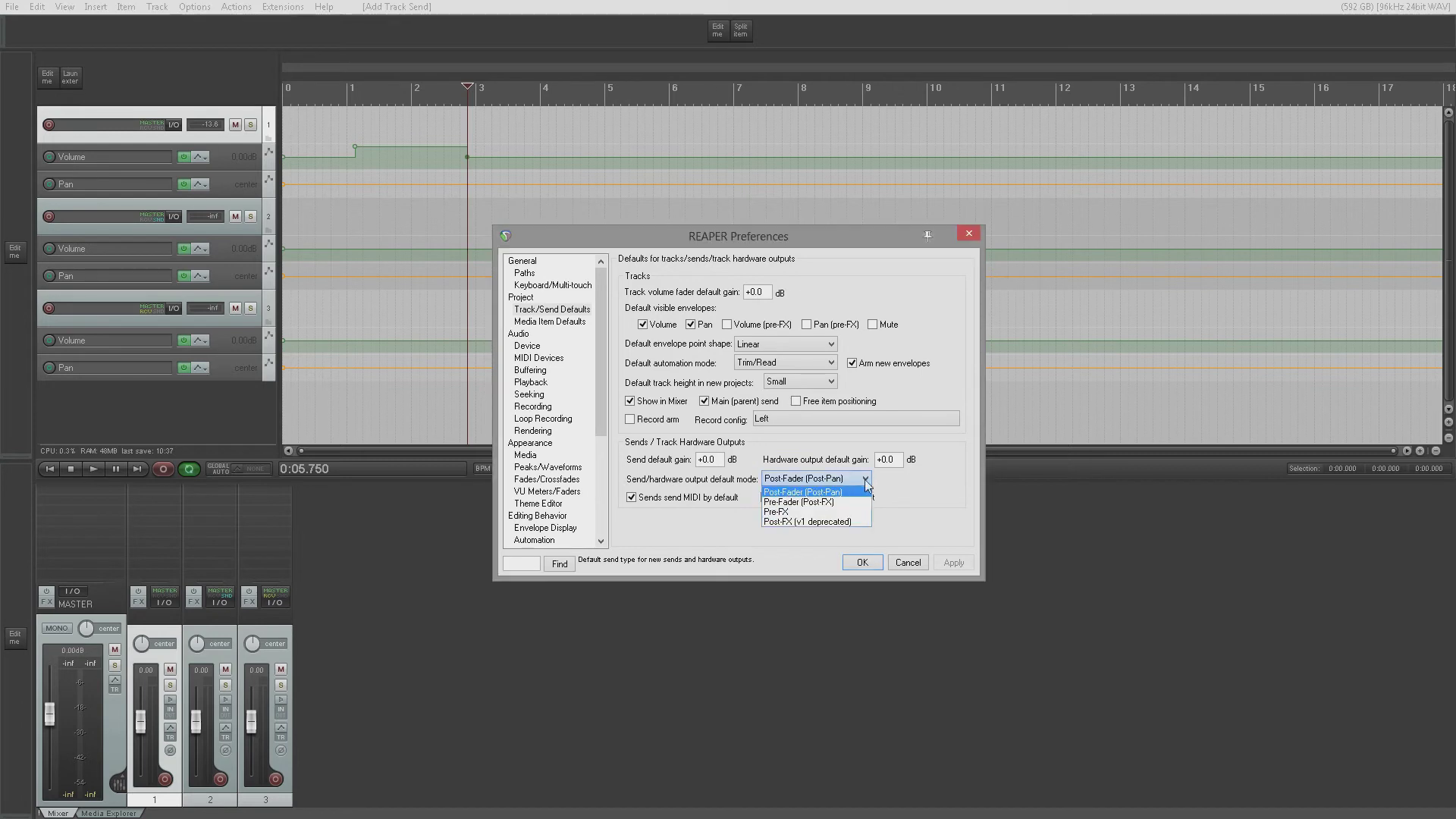
pyautogui.click(849, 490)
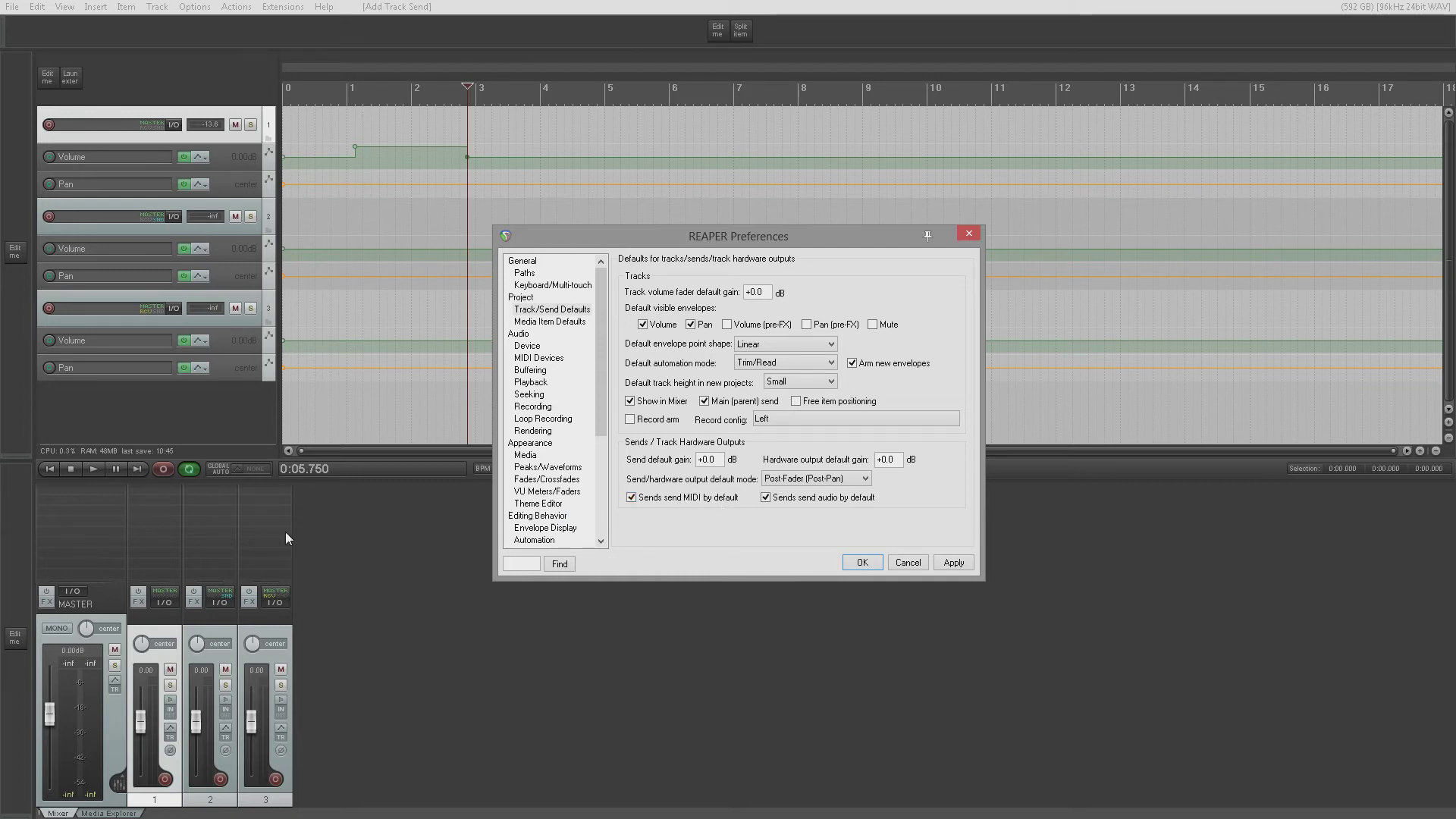
# Step: Inspect the audio and MIDI settings of track 2's send to track 3 in its routing window
pyautogui.click(221, 600)
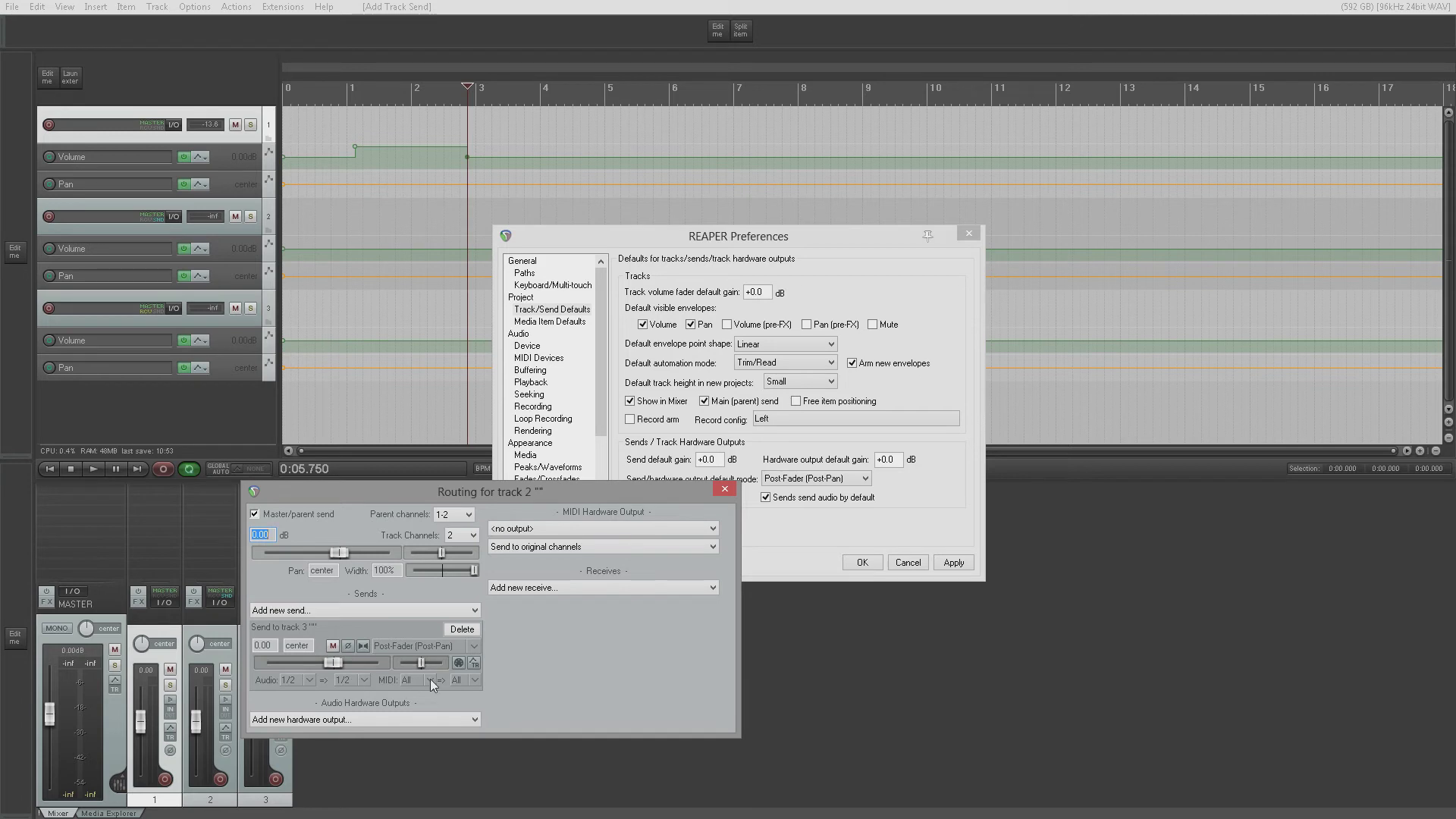
pyautogui.click(724, 488)
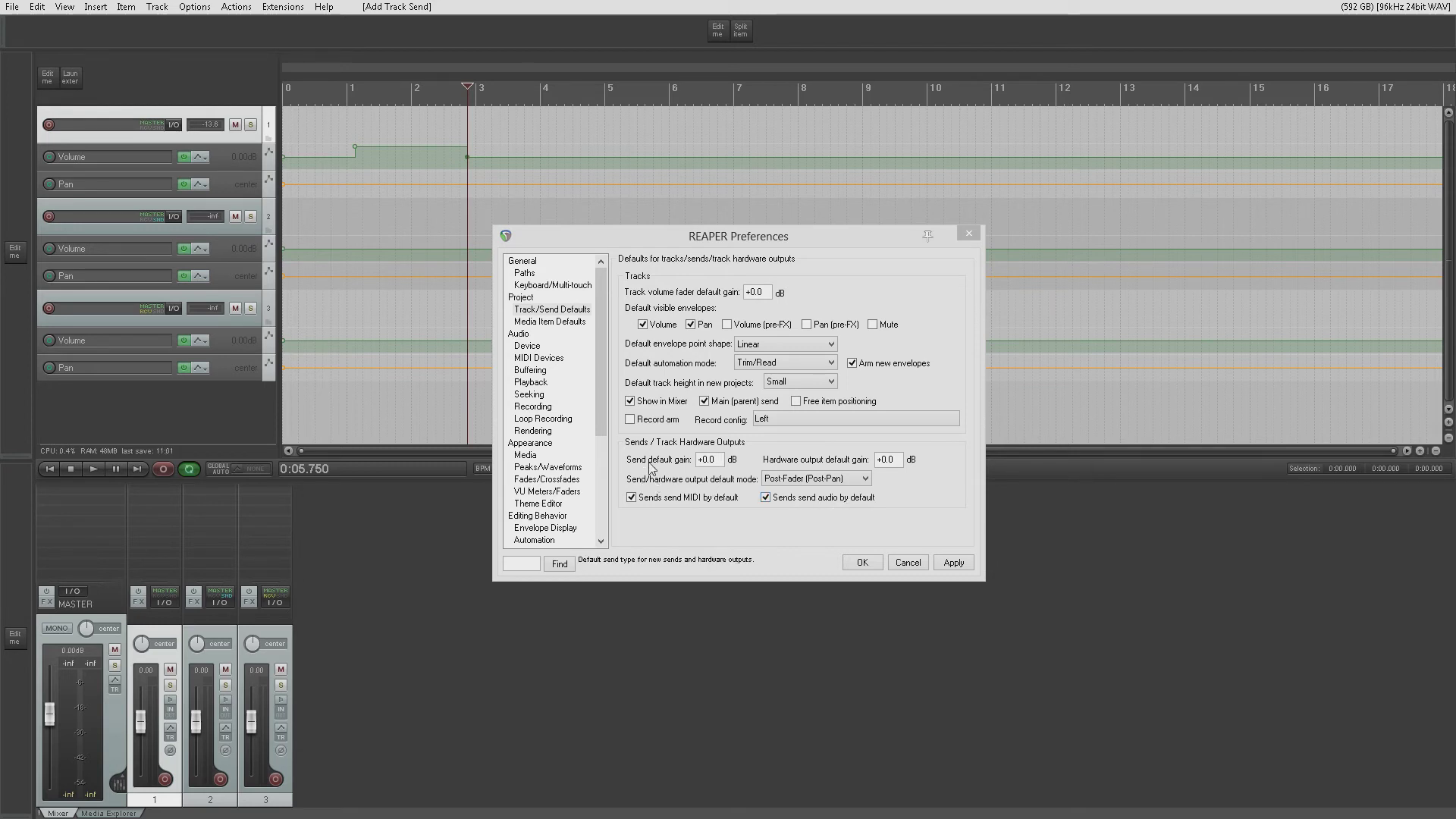
pyautogui.click(220, 602)
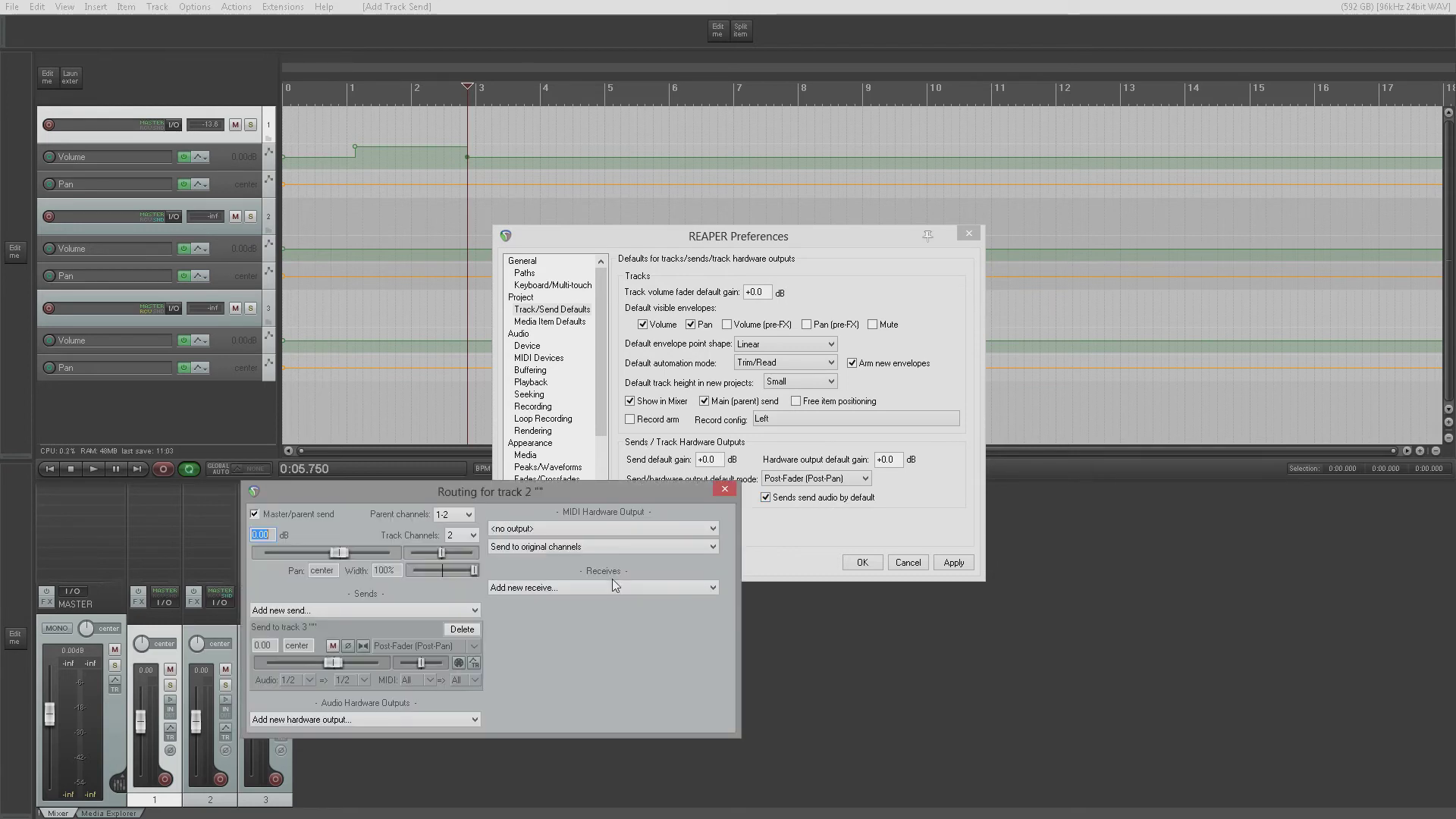
pyautogui.click(722, 490)
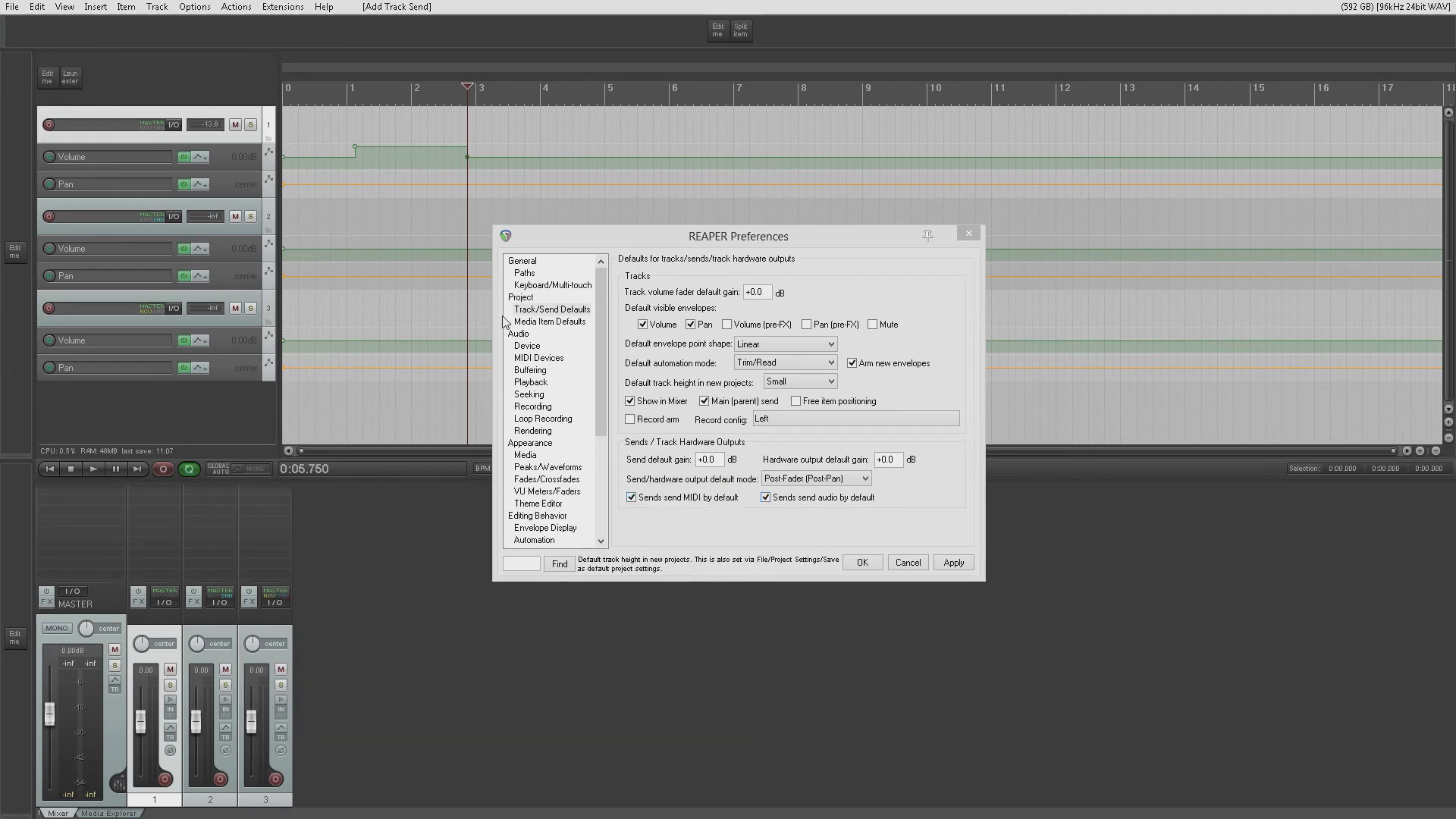
# Step: Show the Media Item Defaults preferences
pyautogui.click(549, 321)
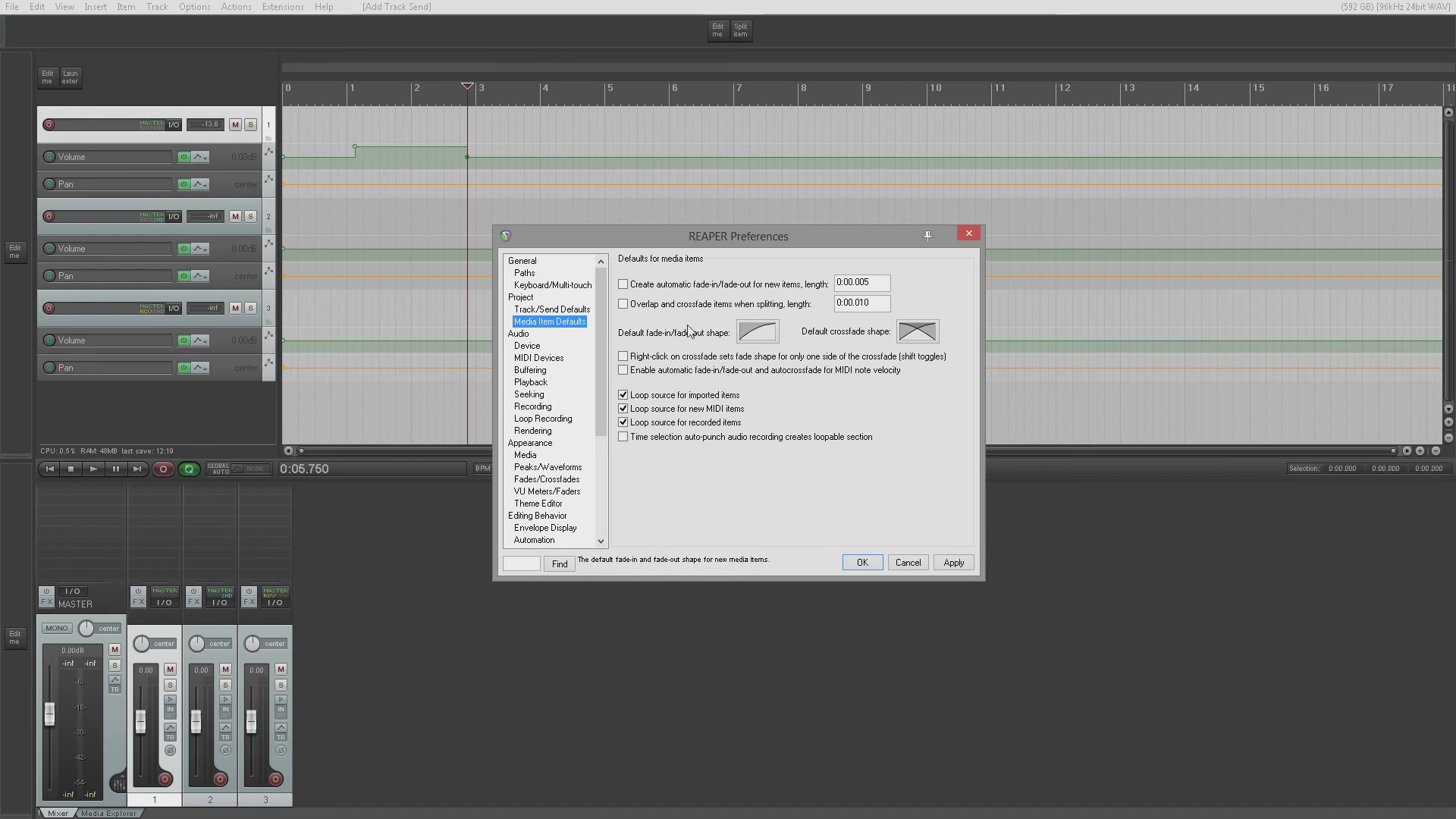
# Step: Choose the second listed curve for both the default fade-in/fade-out shape and the default crossfade shape
pyautogui.click(759, 338)
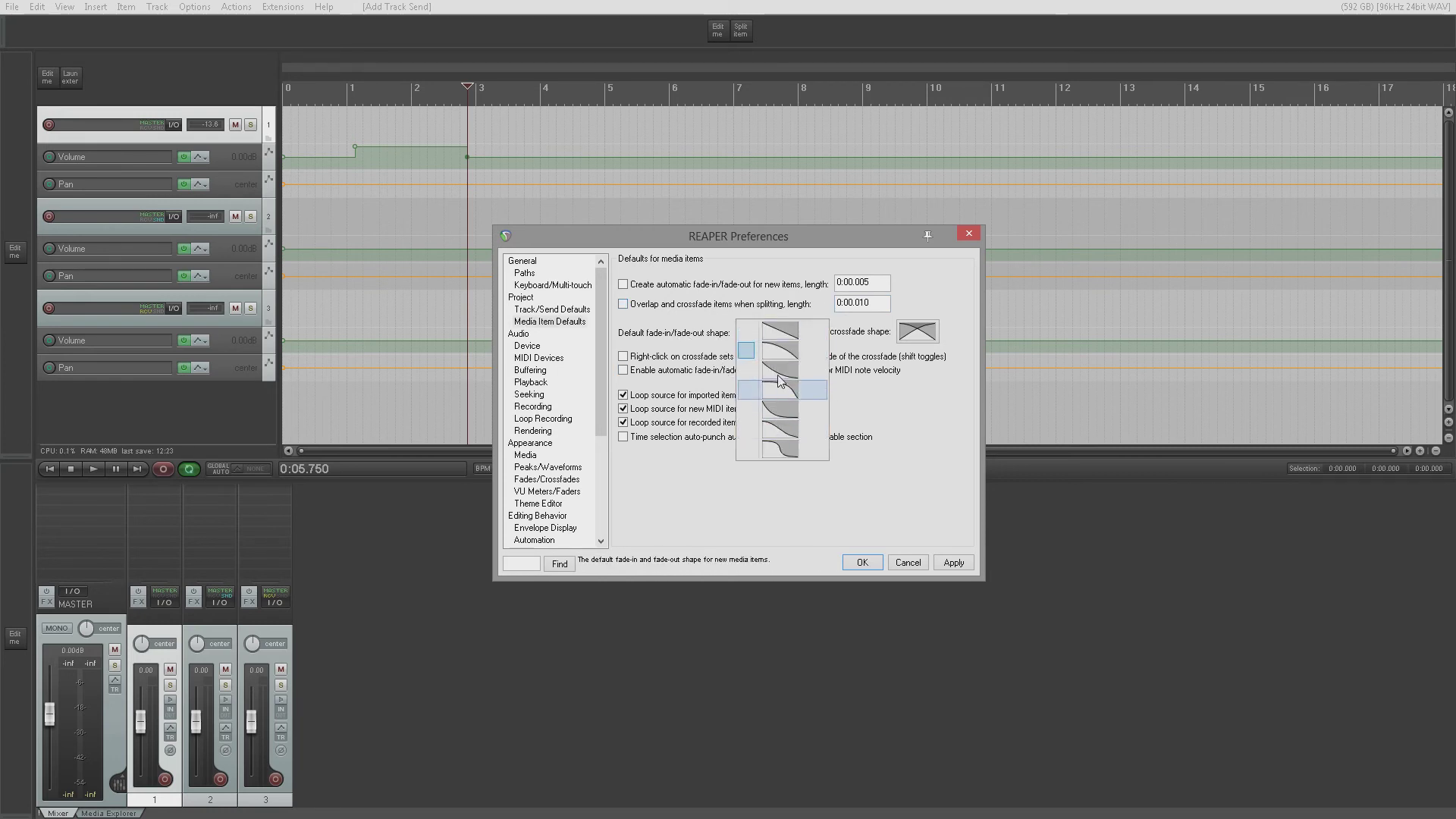
pyautogui.click(780, 354)
pyautogui.click(921, 333)
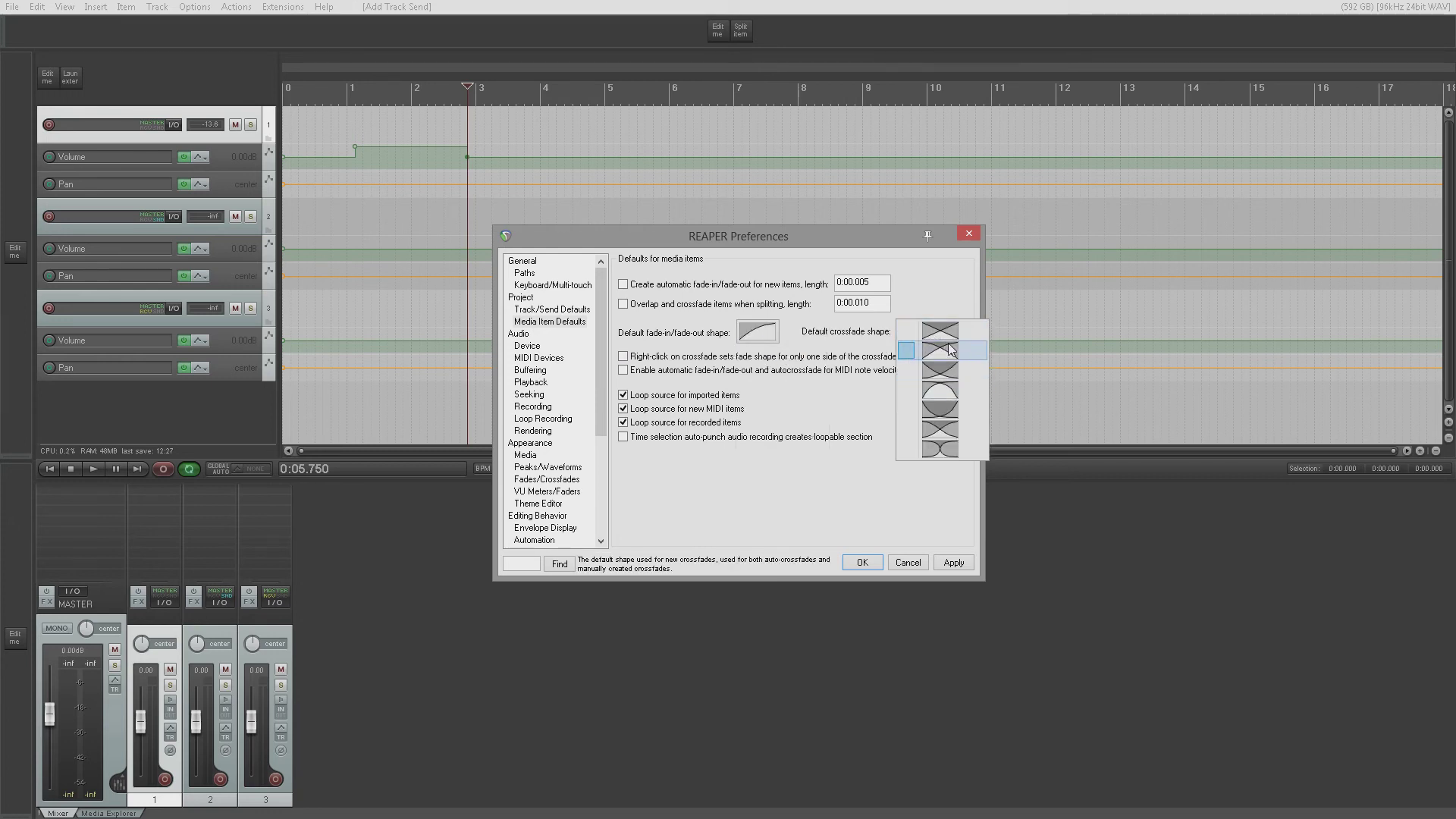
pyautogui.click(947, 349)
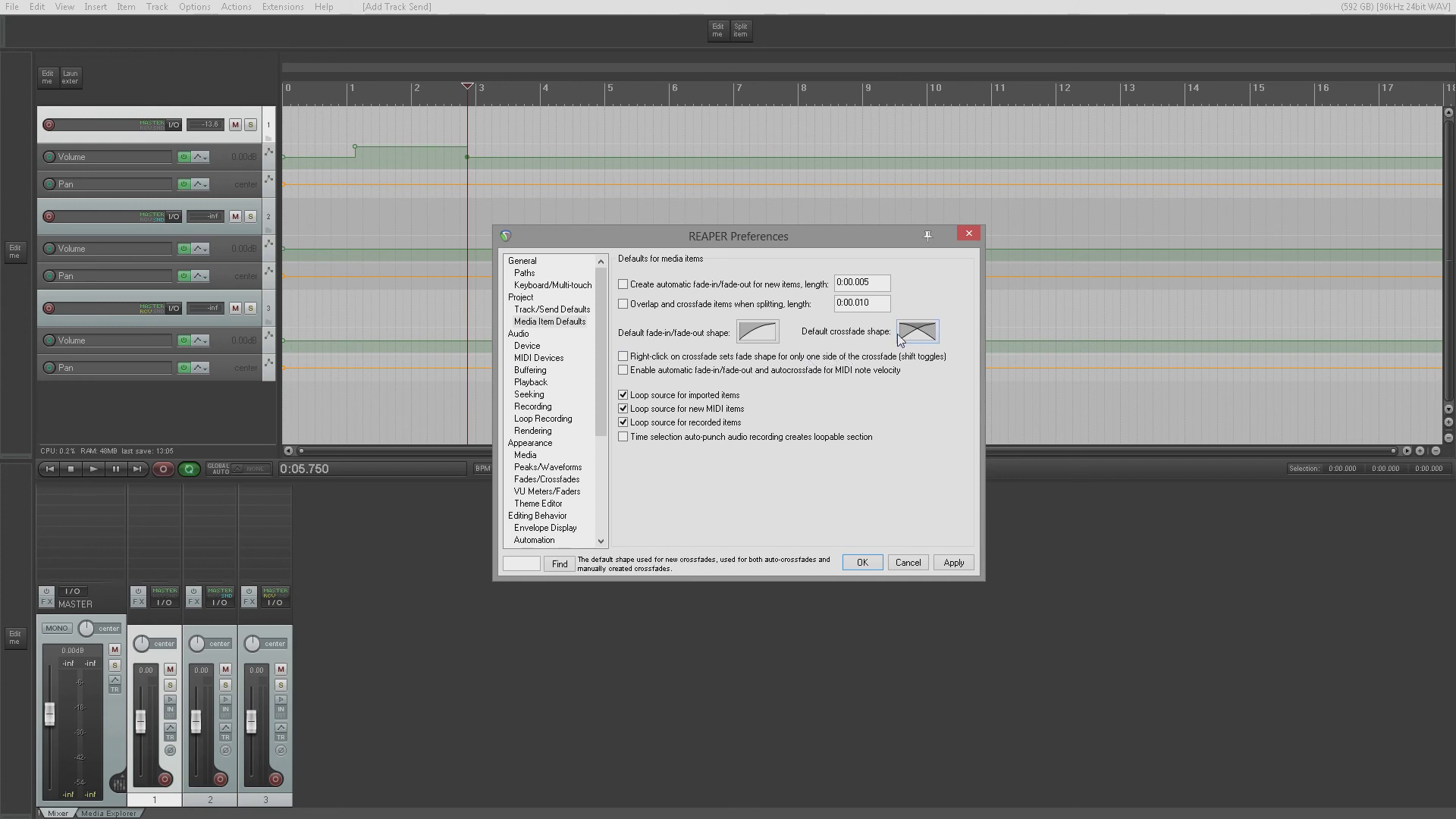
# Step: Review the available default crossfade shapes and fade-in/fade-out shapes without choosing another one
pyautogui.click(913, 339)
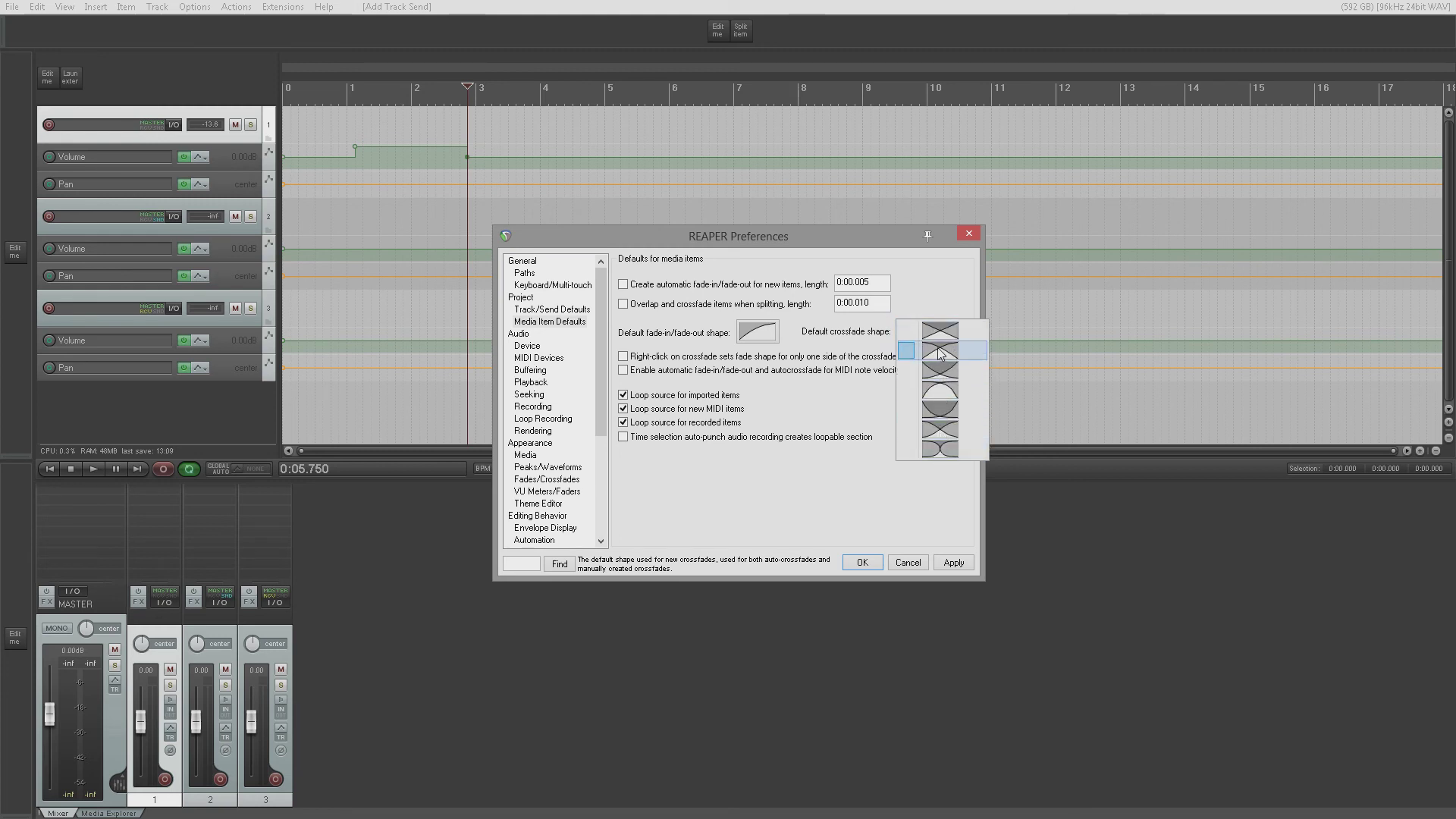
pyautogui.click(821, 404)
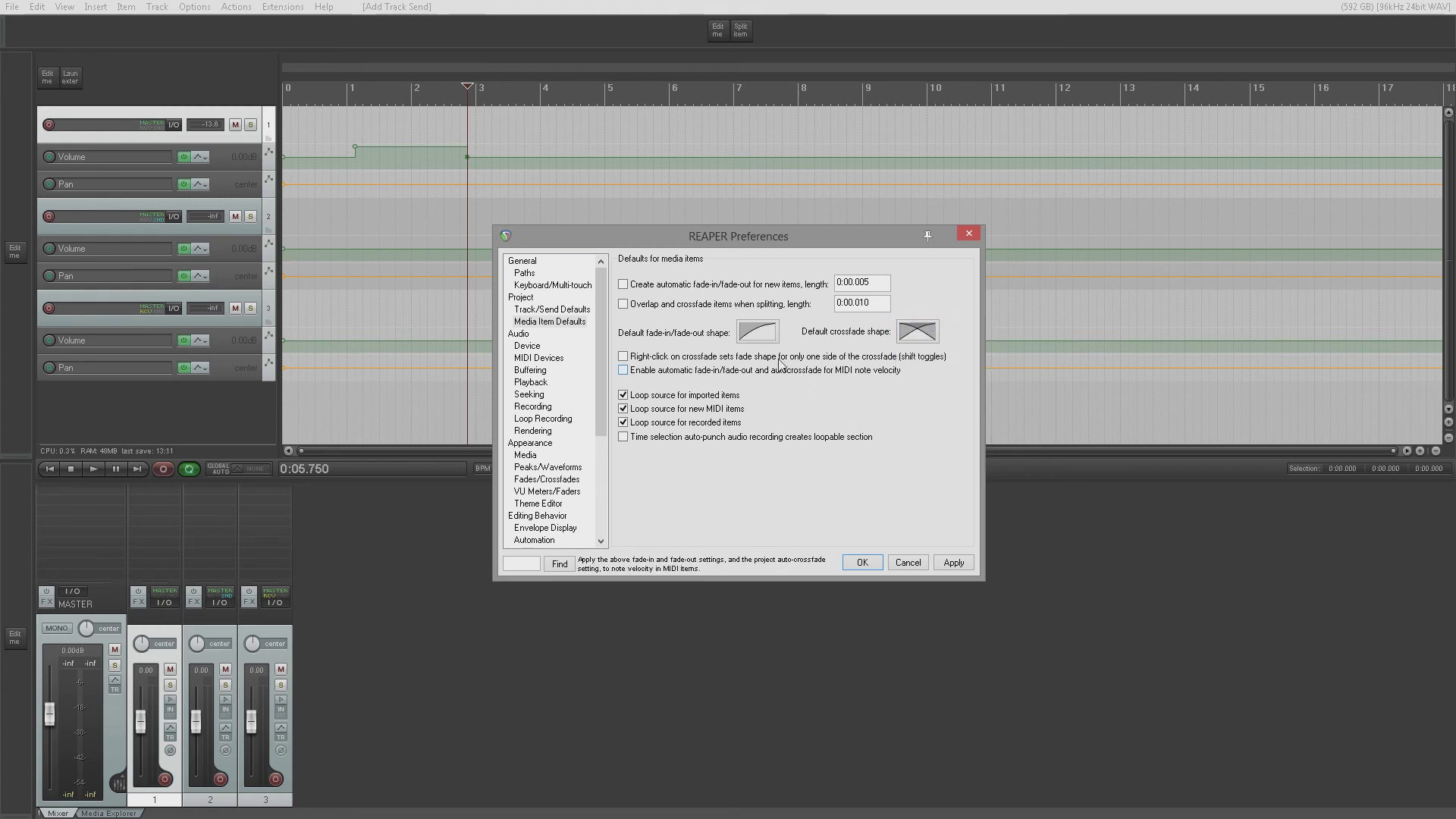
pyautogui.click(769, 336)
pyautogui.click(907, 434)
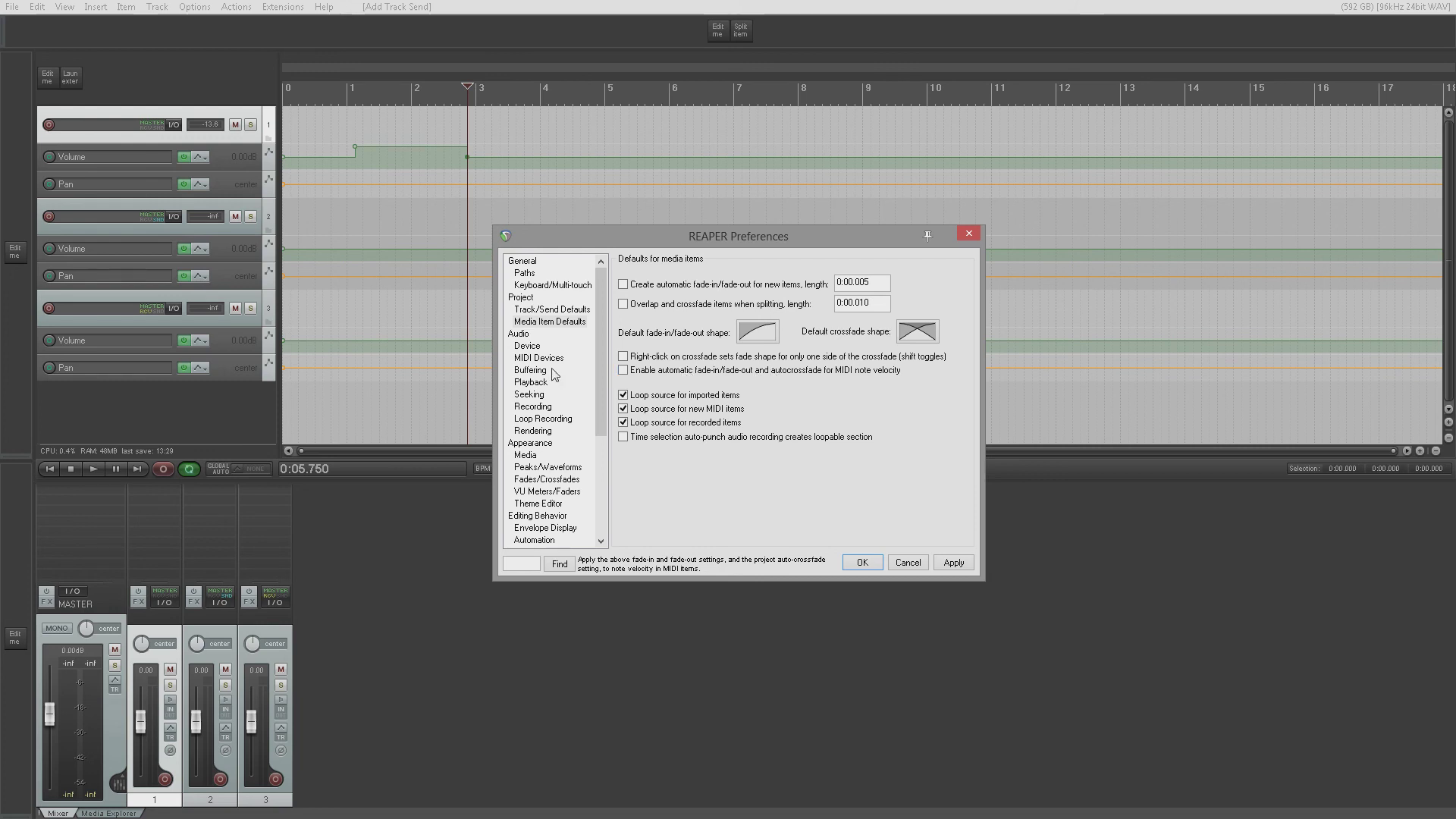
# Step: Enable automatic fade-in/fade-out and autocrossfade for MIDI note velocity, and apply the preferences
pyautogui.click(623, 369)
pyautogui.click(940, 567)
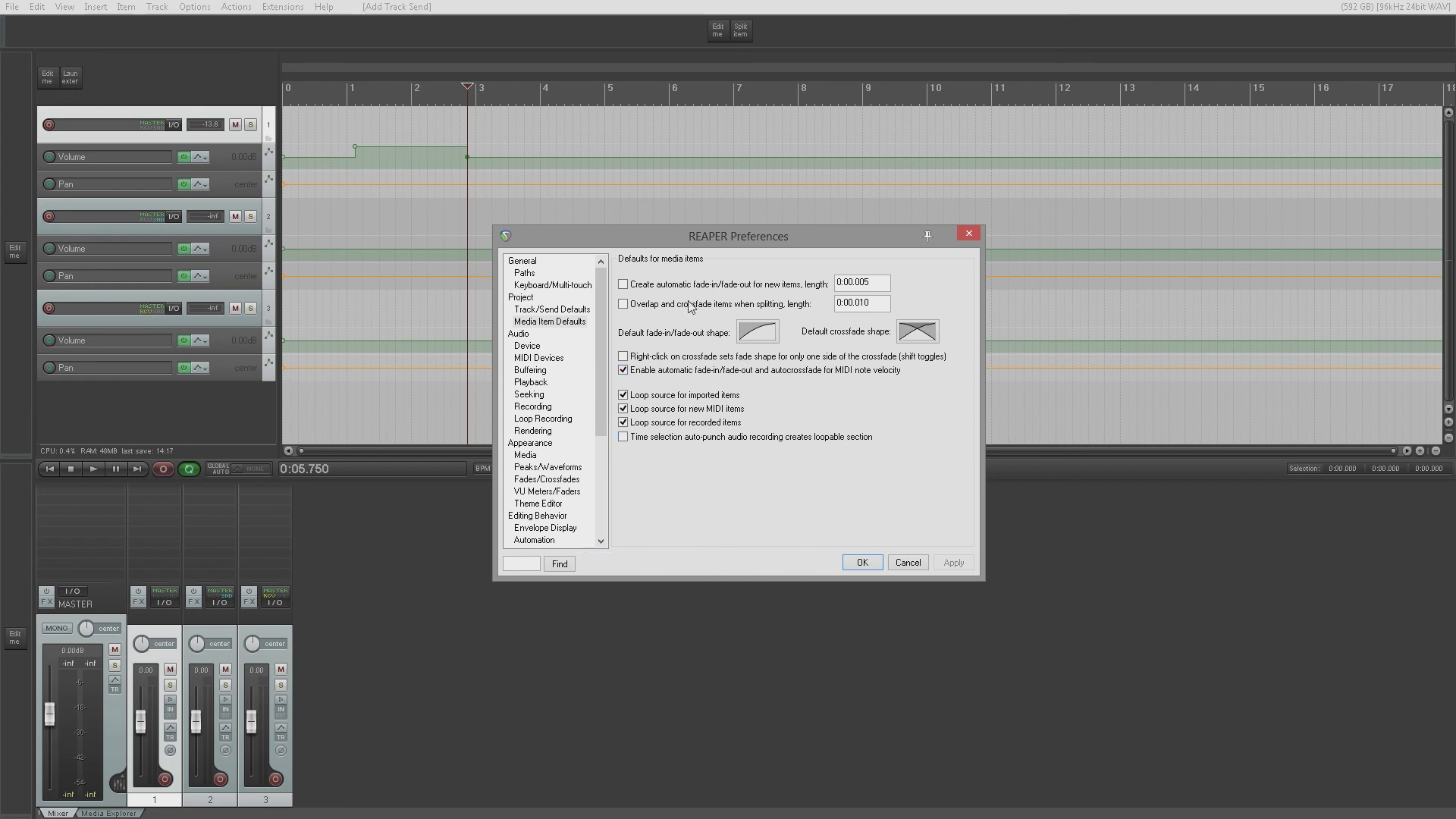
# Step: Make a time selection on the timeline from about 5.6 to 9 on the ruler
pyautogui.moveTo(645, 85); pyautogui.dragTo(862, 87)
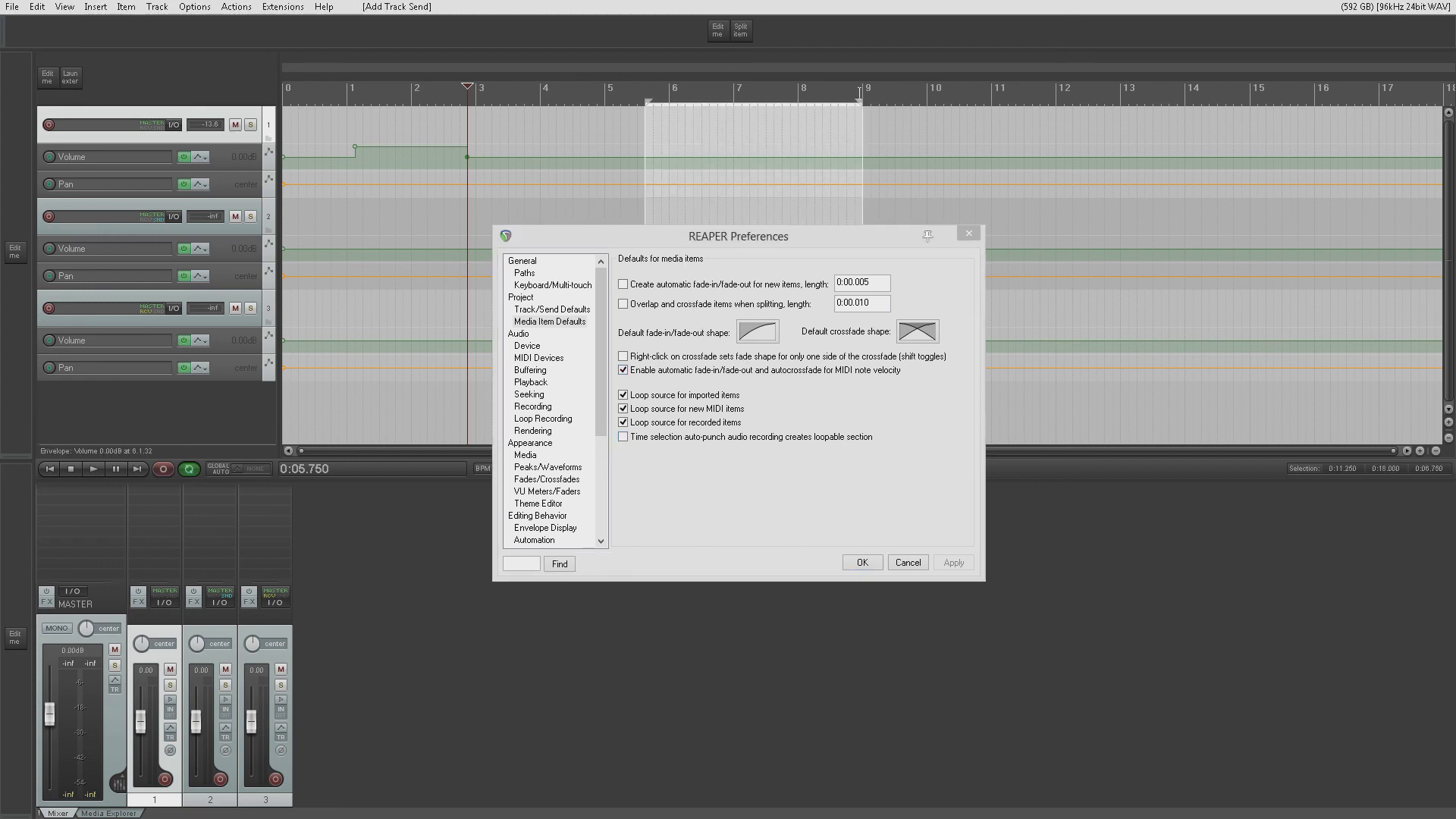